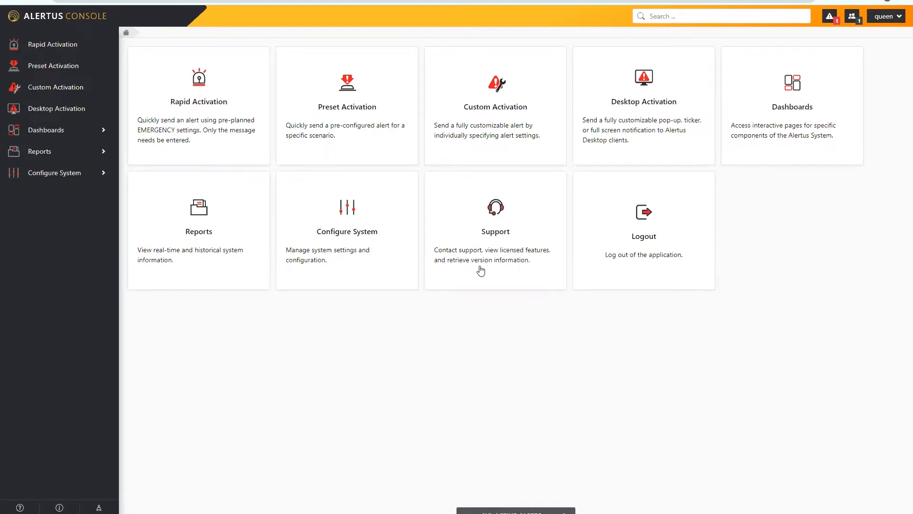
pyautogui.click(105, 173)
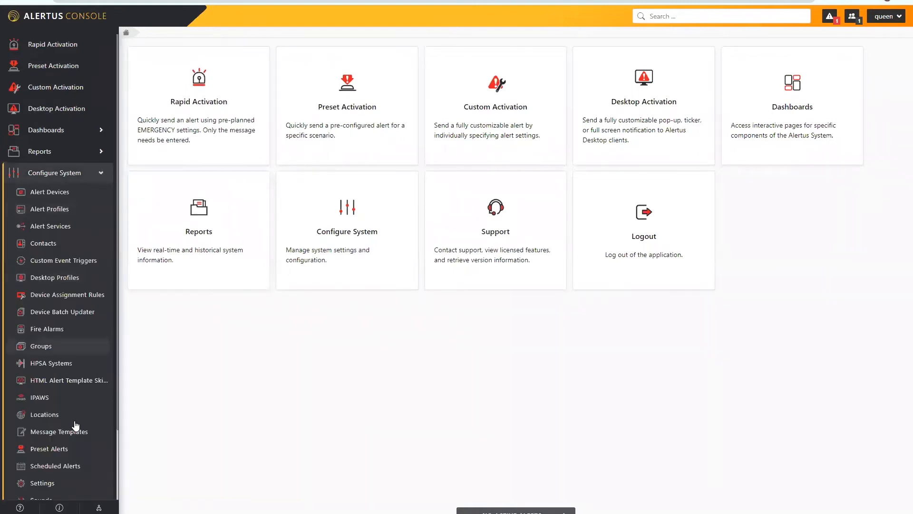
pyautogui.click(103, 175)
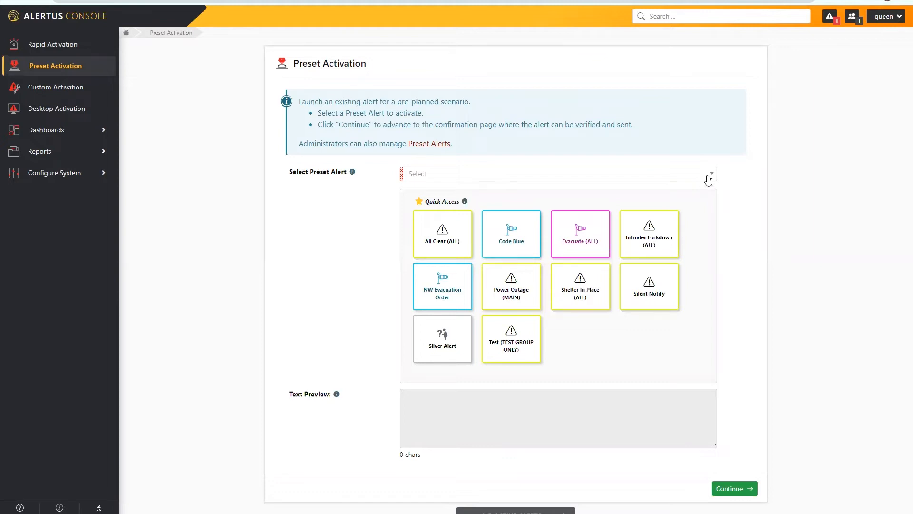
# Step: Look through the full selection list of preset alerts available for activation, leaving none selected
pyautogui.click(646, 178)
pyautogui.scroll(-2, 552, 231)
pyautogui.scroll(-5, 554, 232)
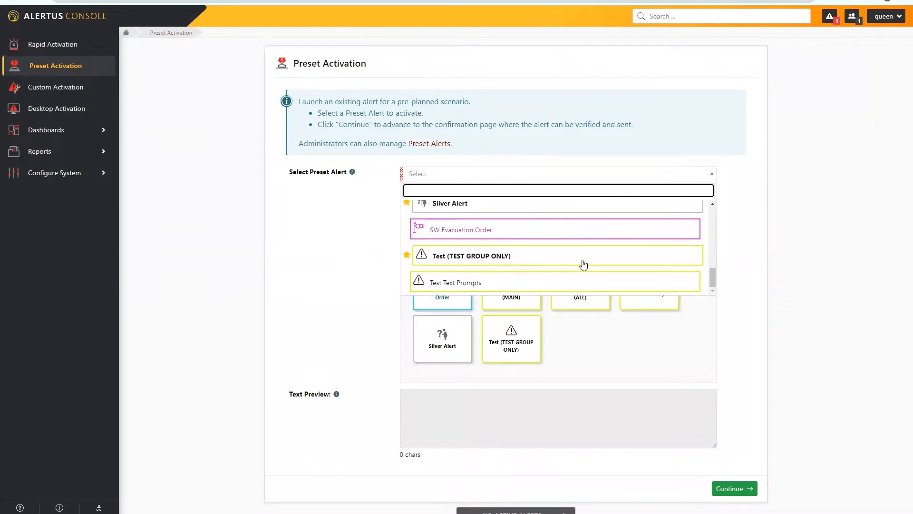
pyautogui.click(752, 245)
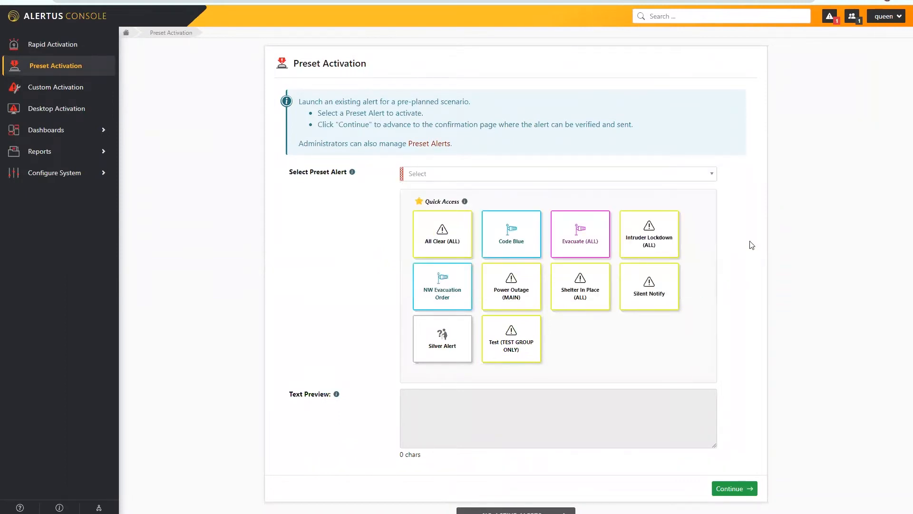
# Step: Choose the Silver Alert preset, fill in the resident's name, room 211 and time 11am, and continue to confirmation
pyautogui.click(438, 343)
pyautogui.scroll(-2, 791, 343)
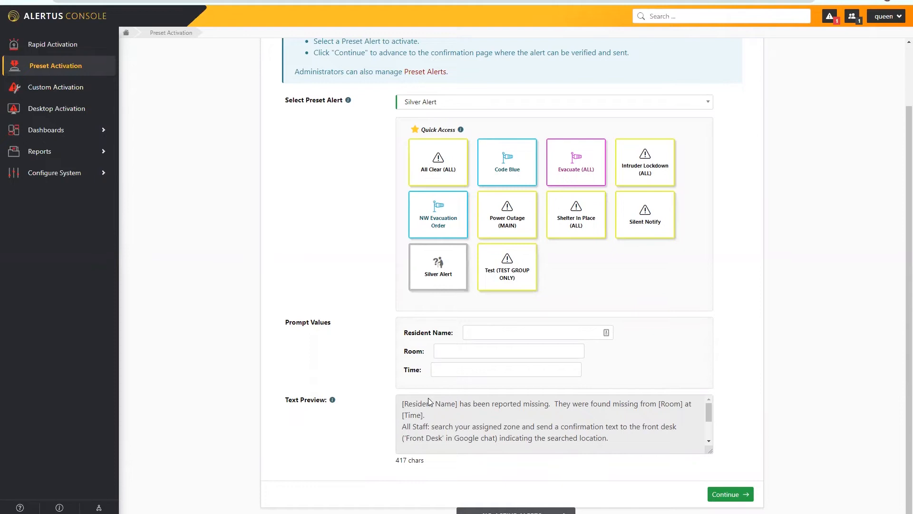
pyautogui.click(495, 332)
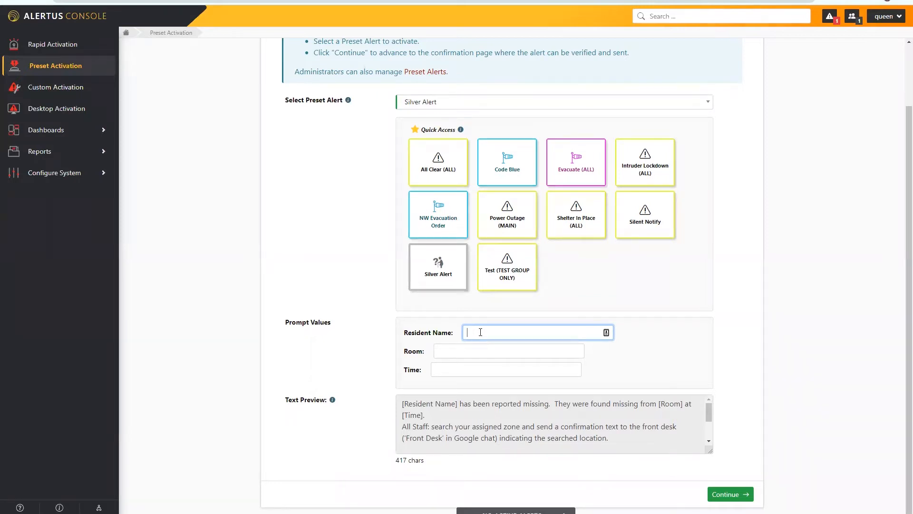
pyautogui.write('Mrs. Jones')
pyautogui.click(490, 350)
pyautogui.write('211')
pyautogui.click(481, 372)
pyautogui.write('11am')
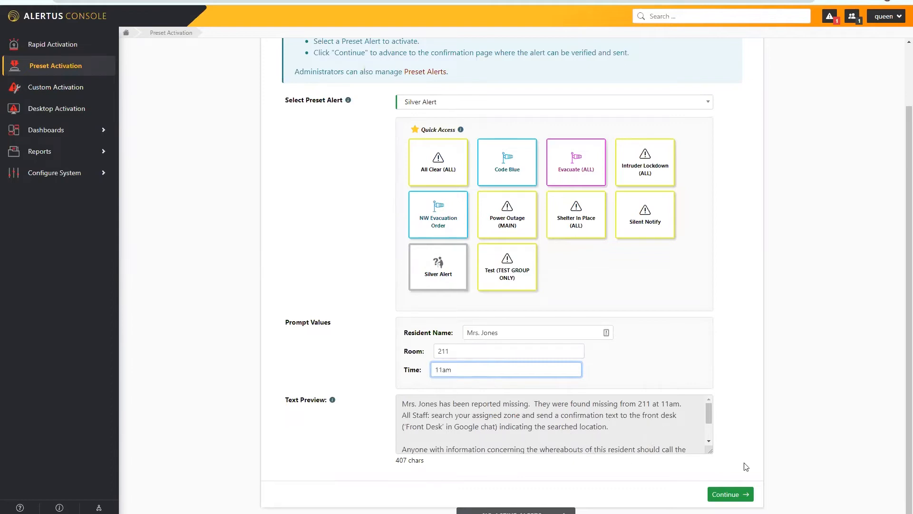
pyautogui.click(731, 497)
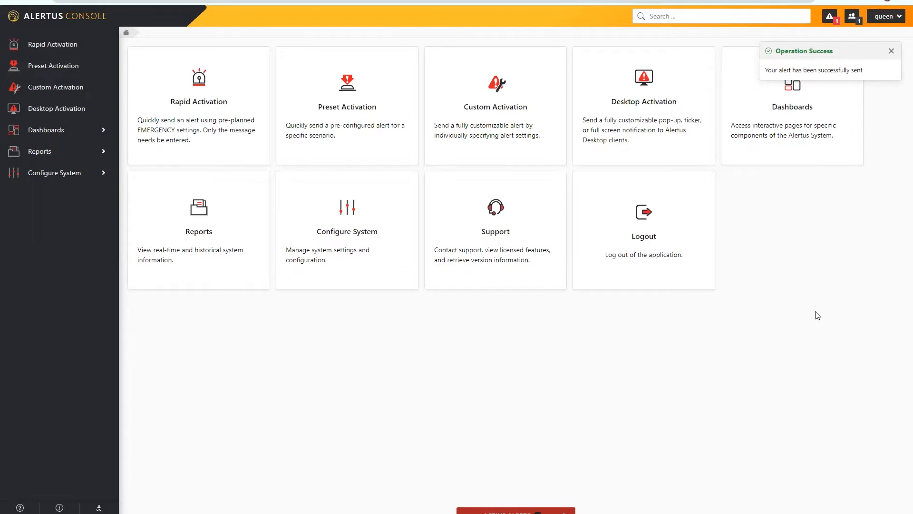
# Step: Dismiss the sent-alert notification and acknowledge the Silver Alert desktop pop-up
pyautogui.click(891, 52)
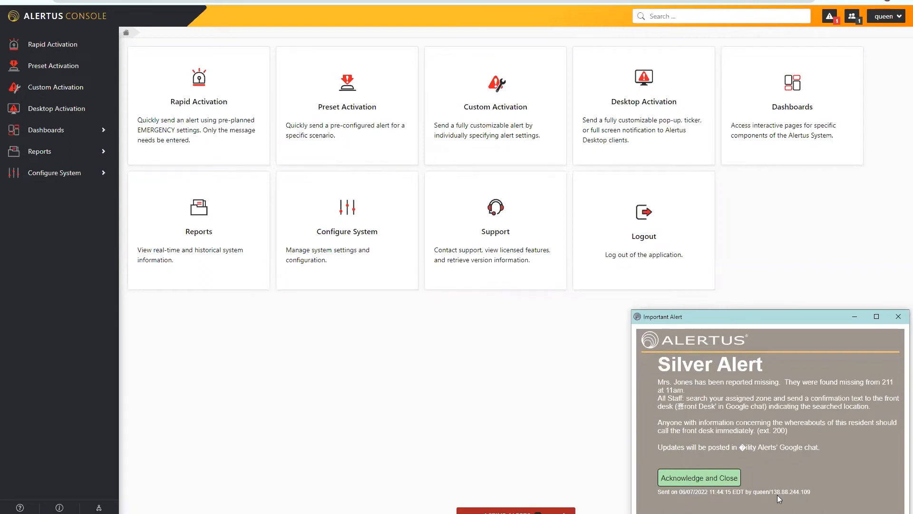
pyautogui.click(716, 478)
# Step: Cancel the active Silver Alert, confirm the cancellation, and collapse the active alerts view
pyautogui.click(566, 510)
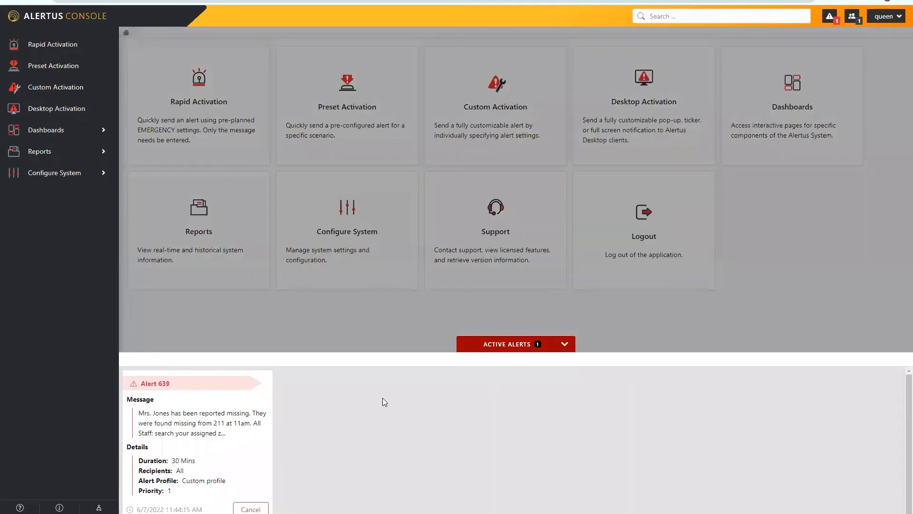
pyautogui.click(251, 509)
pyautogui.click(611, 115)
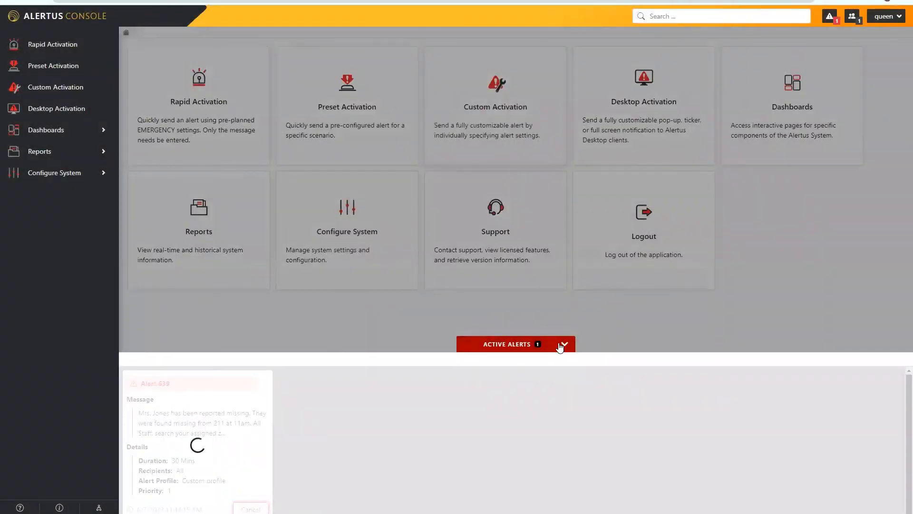
pyautogui.click(563, 345)
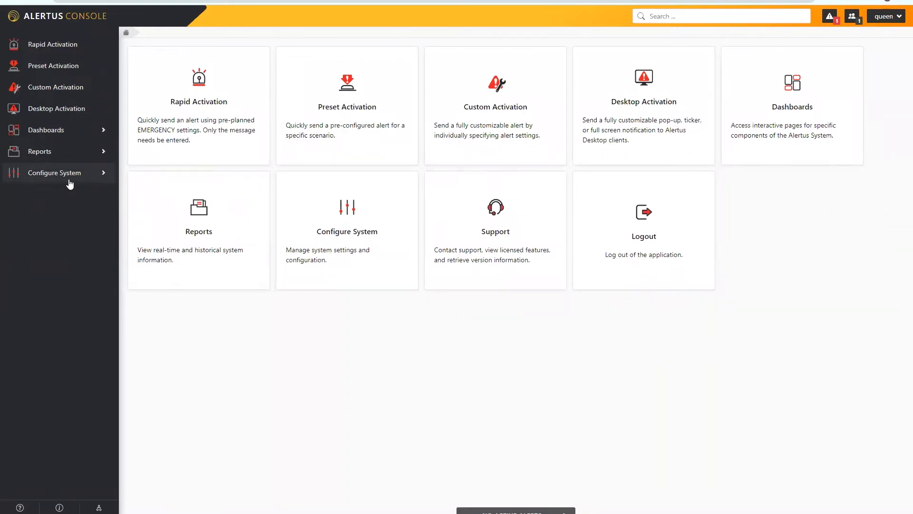
# Step: Review the configured message templates, including the Silver Alert template
pyautogui.click(100, 179)
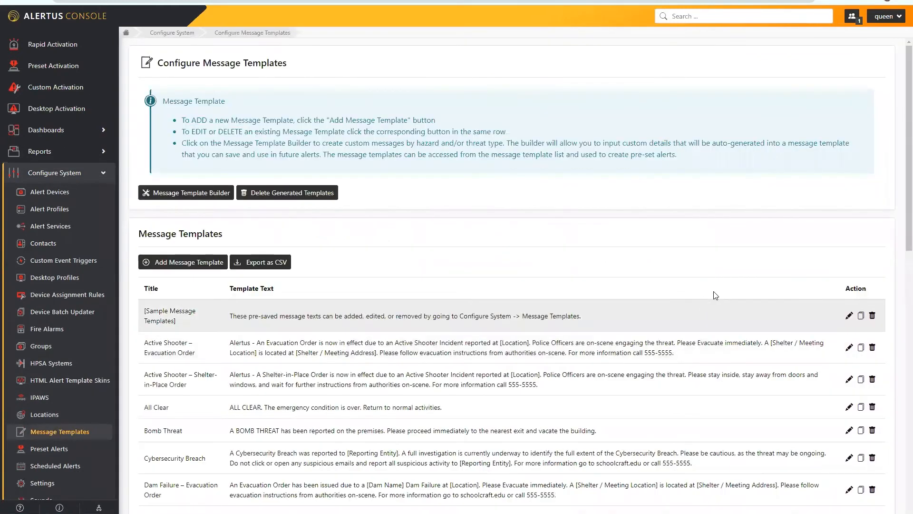
pyautogui.scroll(-6, 706, 314)
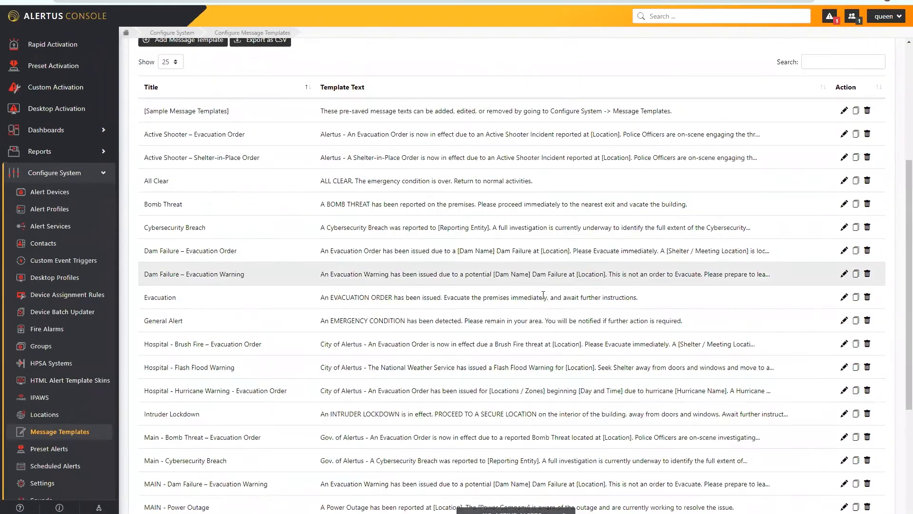
pyautogui.scroll(-3, 540, 301)
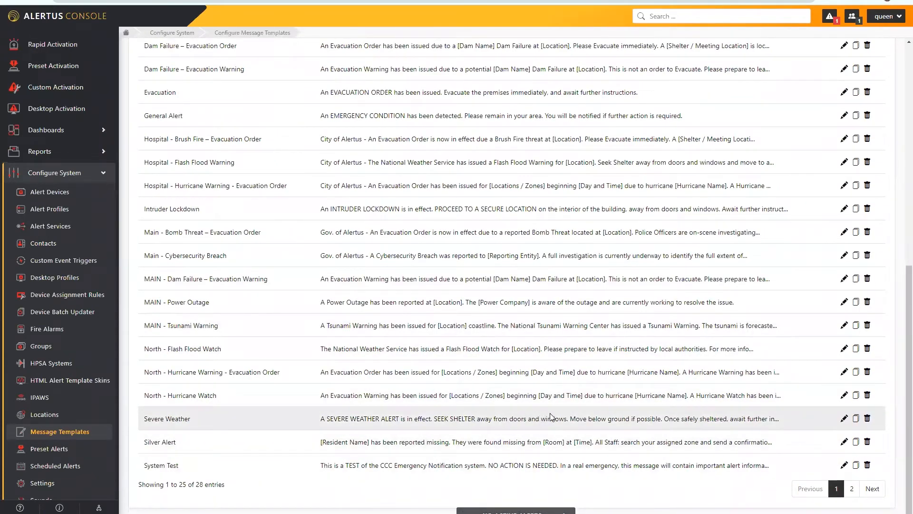
pyautogui.scroll(6, 466, 412)
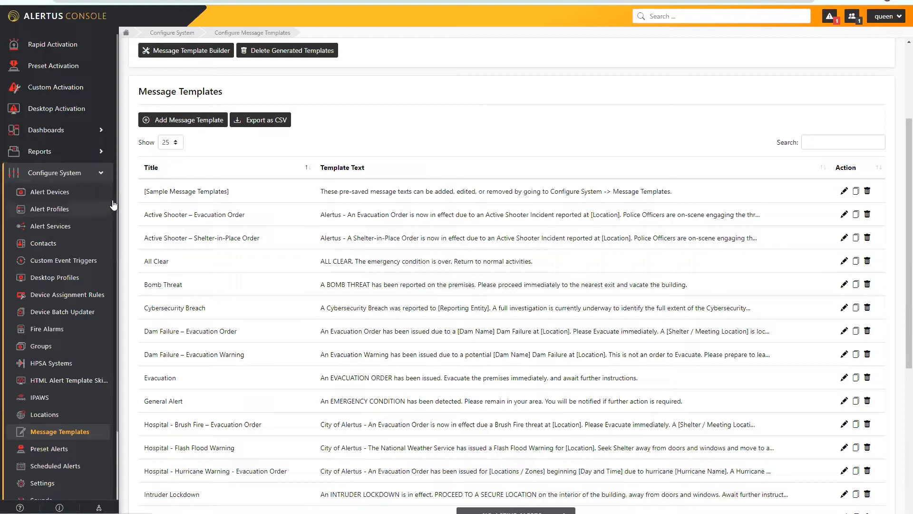
# Step: Examine the configured alert services with their types and descriptions
pyautogui.click(49, 232)
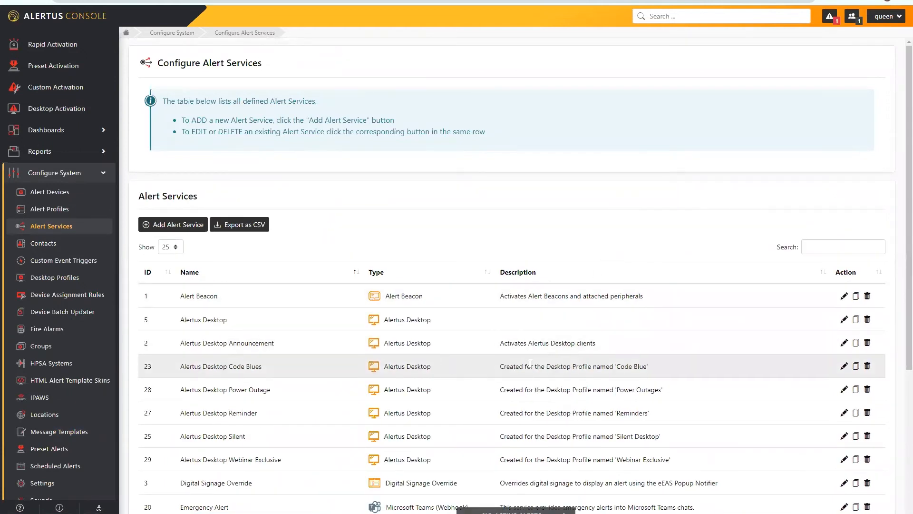
pyautogui.scroll(-3, 523, 347)
pyautogui.scroll(-2, 577, 330)
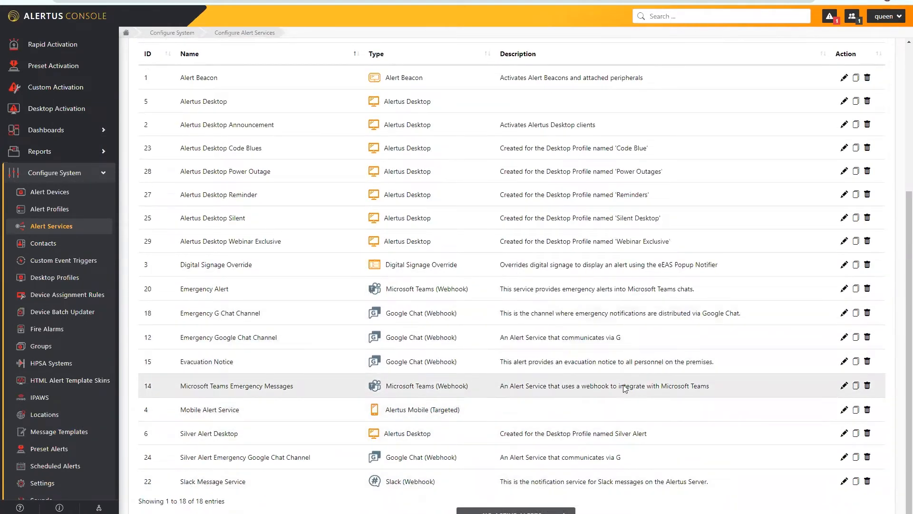
pyautogui.scroll(2, 619, 371)
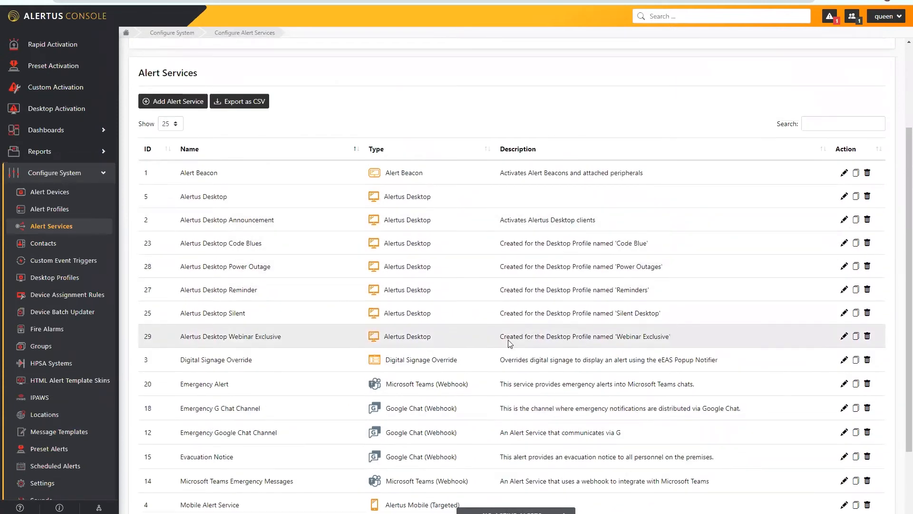
# Step: View the alert profiles and review the list of configured groups
pyautogui.click(48, 210)
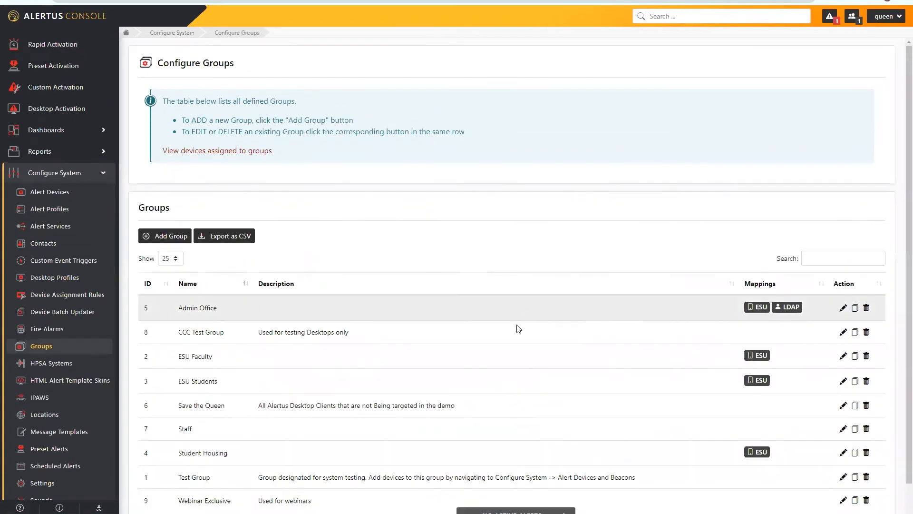
pyautogui.scroll(-2, 513, 329)
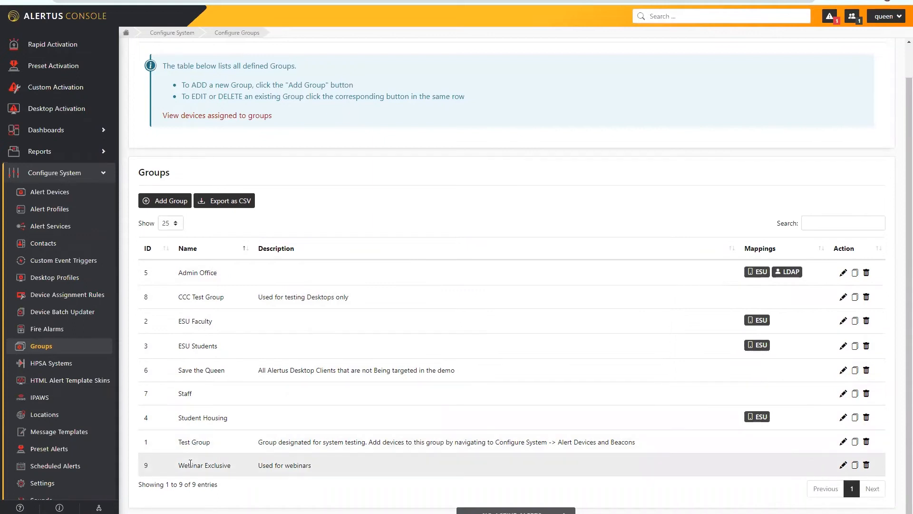
# Step: Check which devices belong to the Webinar Exclusive group in the Group Memberships report
pyautogui.click(71, 158)
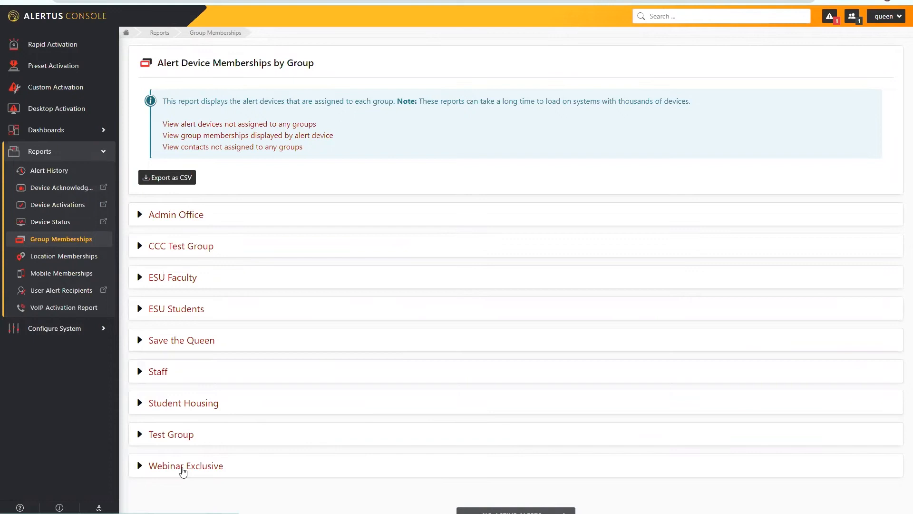
pyautogui.click(183, 471)
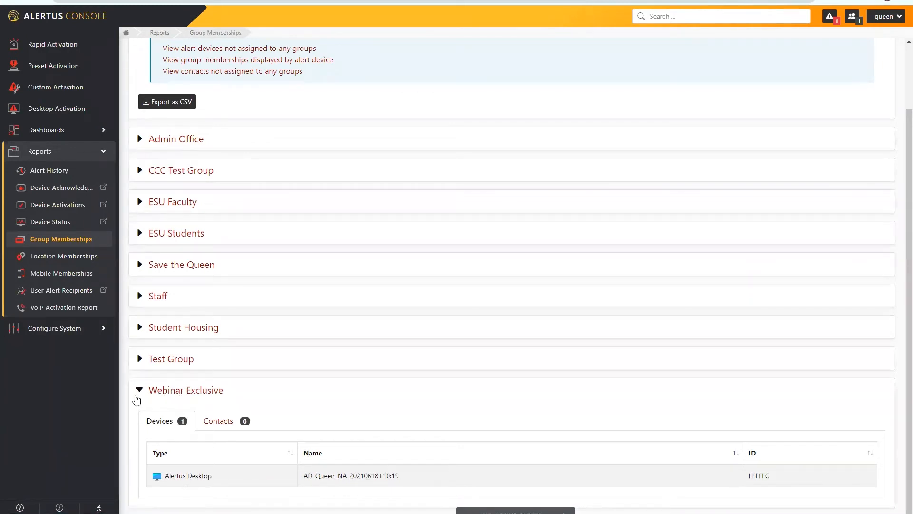
pyautogui.click(228, 465)
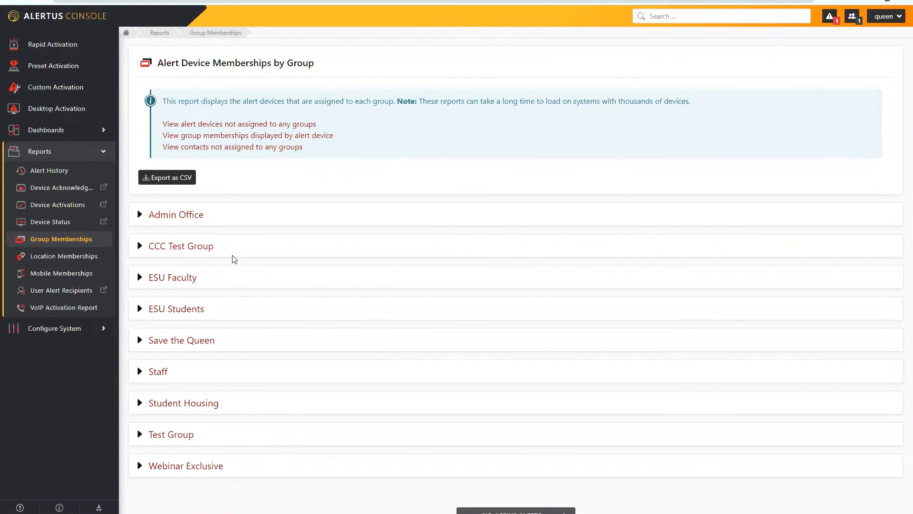
# Step: Expand and collapse the Admin Office and CCC Test Group entries to view their memberships
pyautogui.click(158, 219)
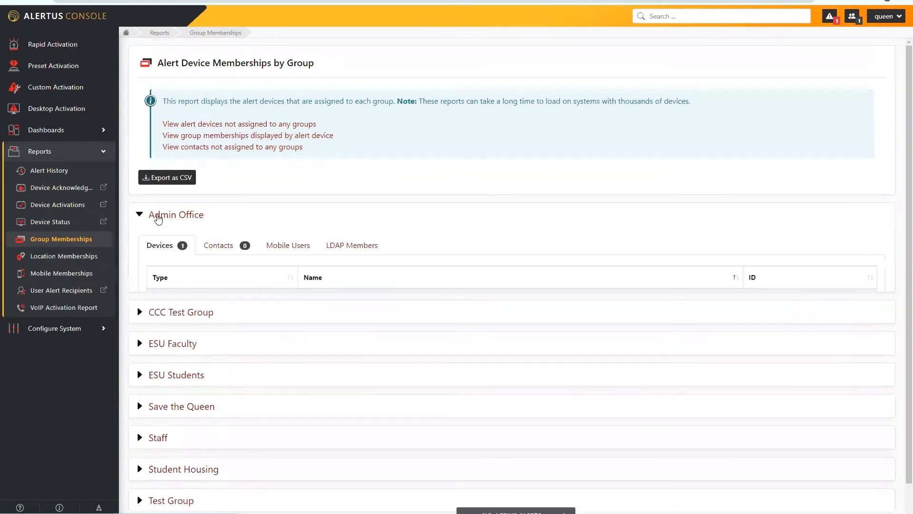
pyautogui.click(158, 219)
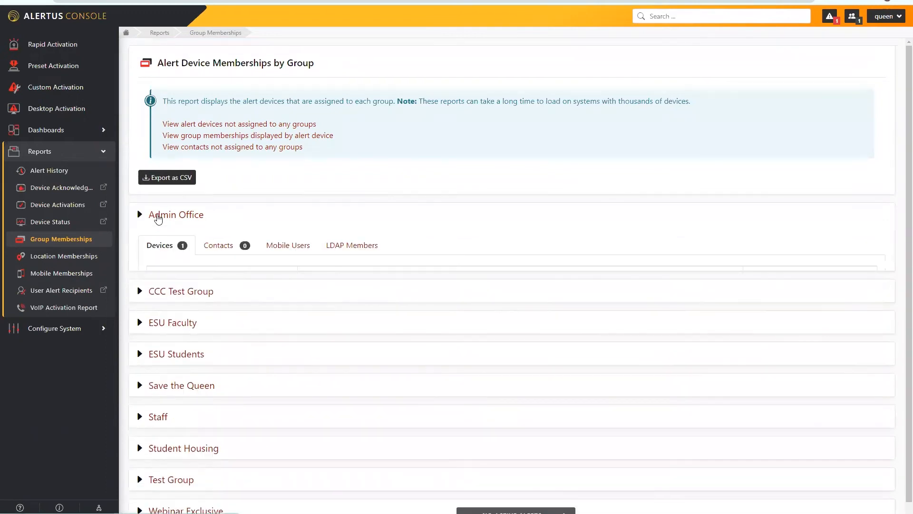
pyautogui.click(163, 250)
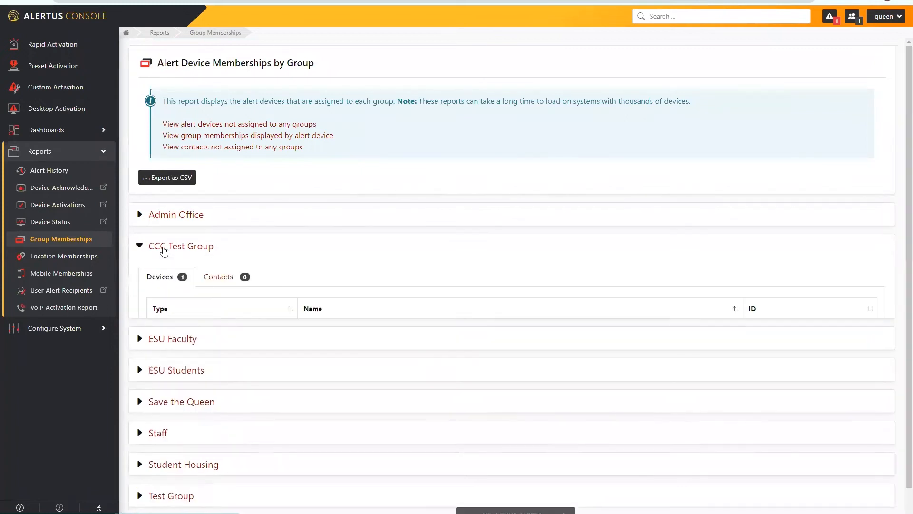
pyautogui.click(163, 250)
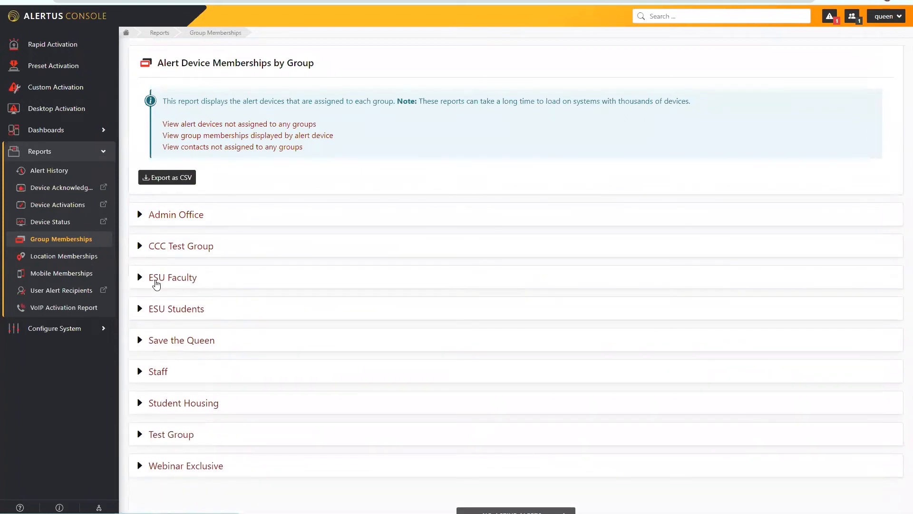
# Step: Inspect the mobile users assigned to the ESU Faculty group, and collapse the group again
pyautogui.click(156, 282)
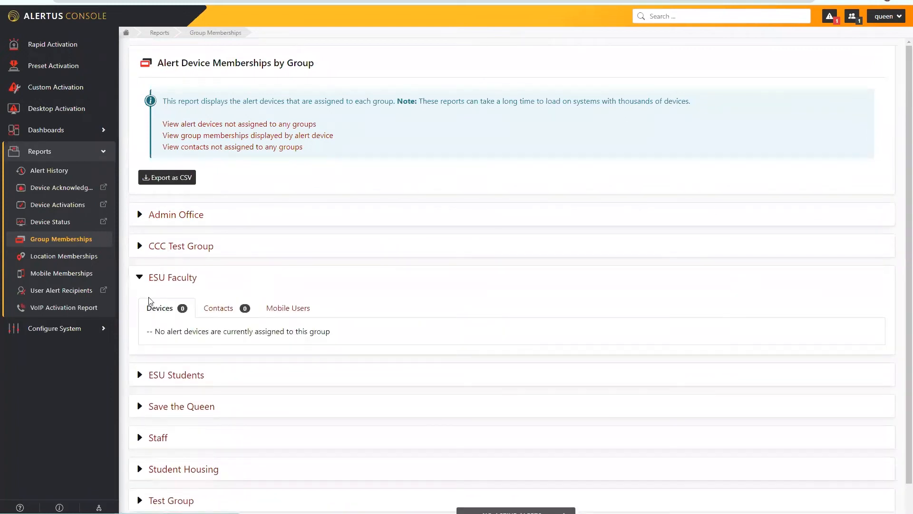
pyautogui.click(286, 314)
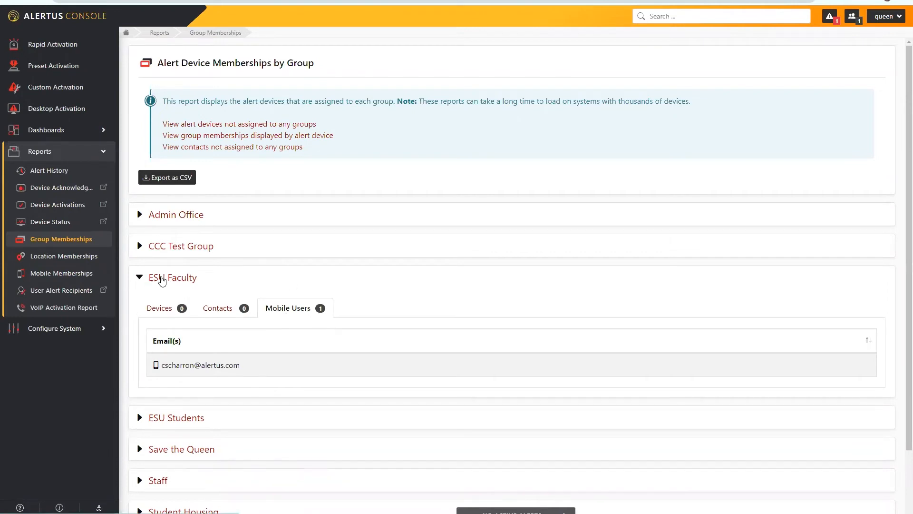
pyautogui.click(162, 281)
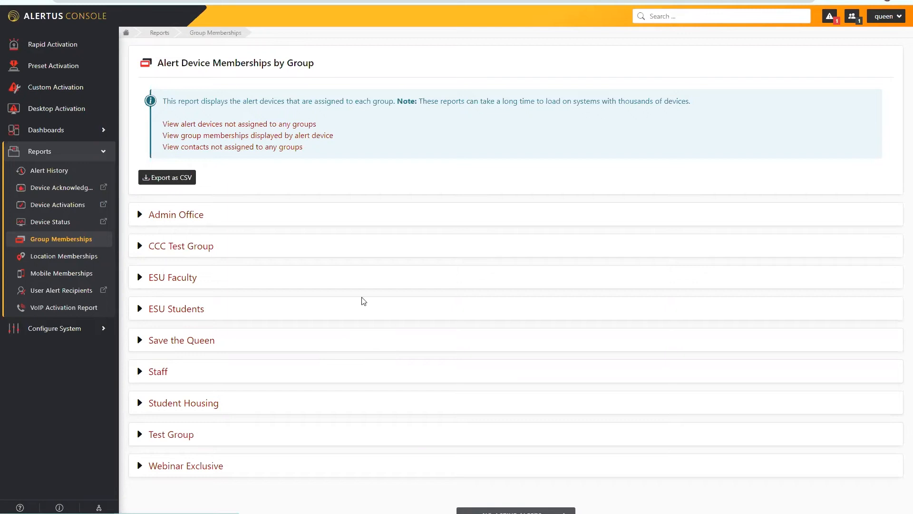
# Step: Review the configured preset alerts with their alert services, recipients and descriptions
pyautogui.click(104, 151)
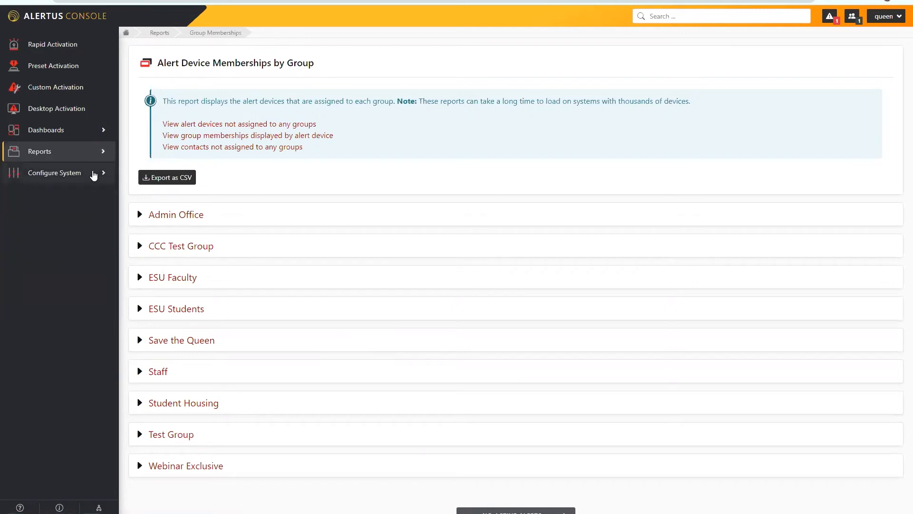
pyautogui.click(94, 174)
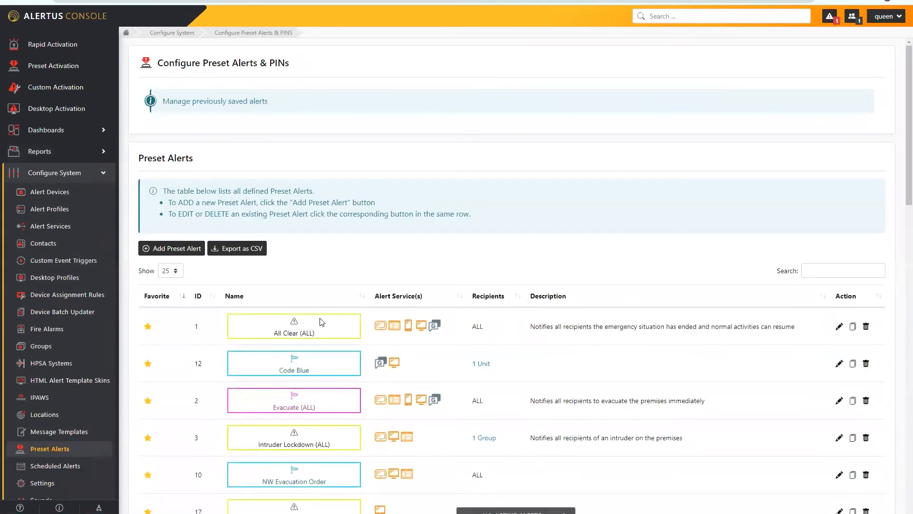
pyautogui.scroll(-5, 326, 320)
pyautogui.scroll(-4, 237, 443)
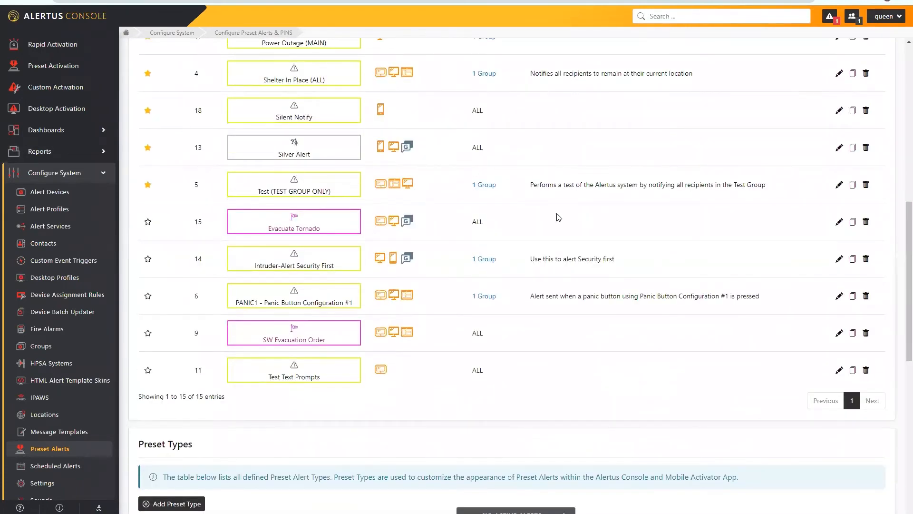
pyautogui.scroll(2, 626, 373)
pyautogui.scroll(6, 625, 374)
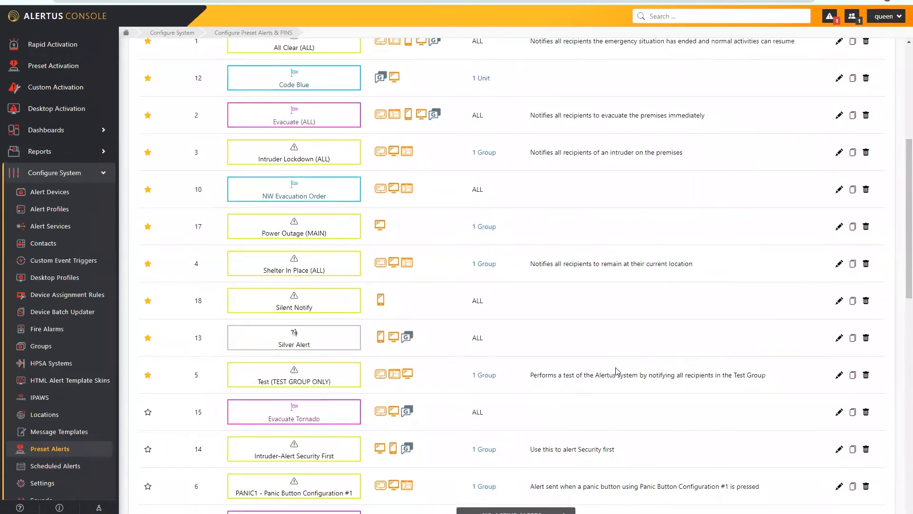
# Step: Review the list of preset alerts and the Preset Types table with its descriptions and styles
pyautogui.scroll(2, 537, 247)
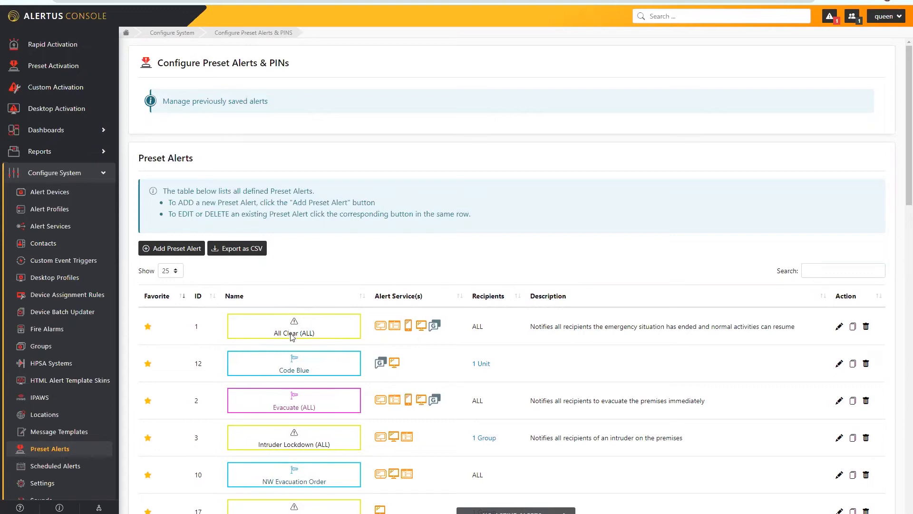
pyautogui.scroll(-6, 320, 402)
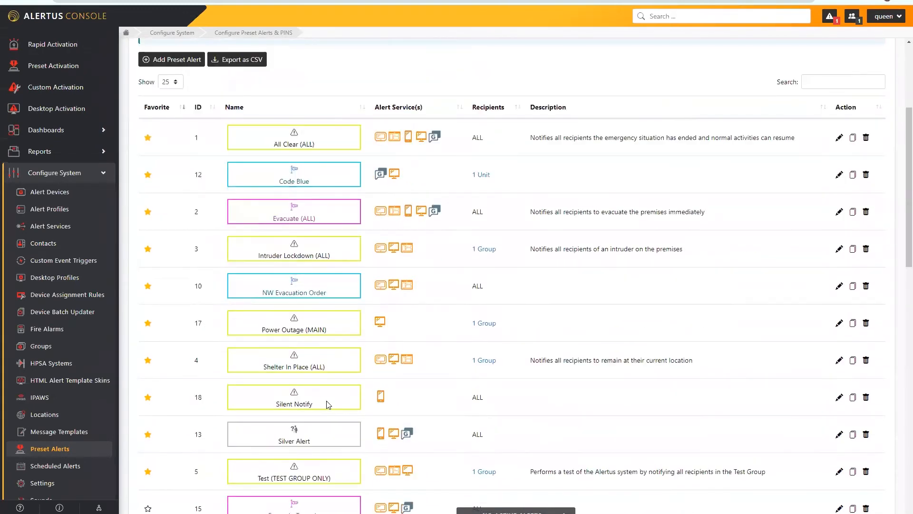
pyautogui.scroll(-5, 327, 413)
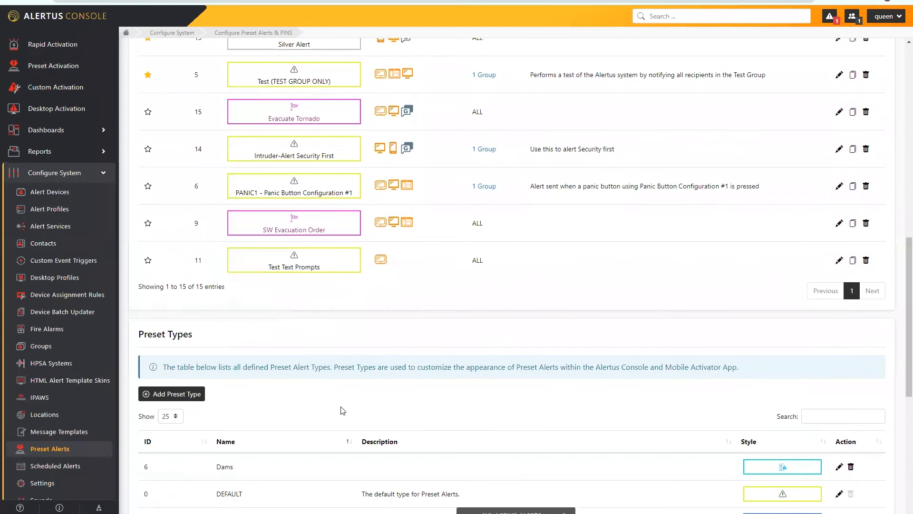
pyautogui.scroll(-1, 343, 410)
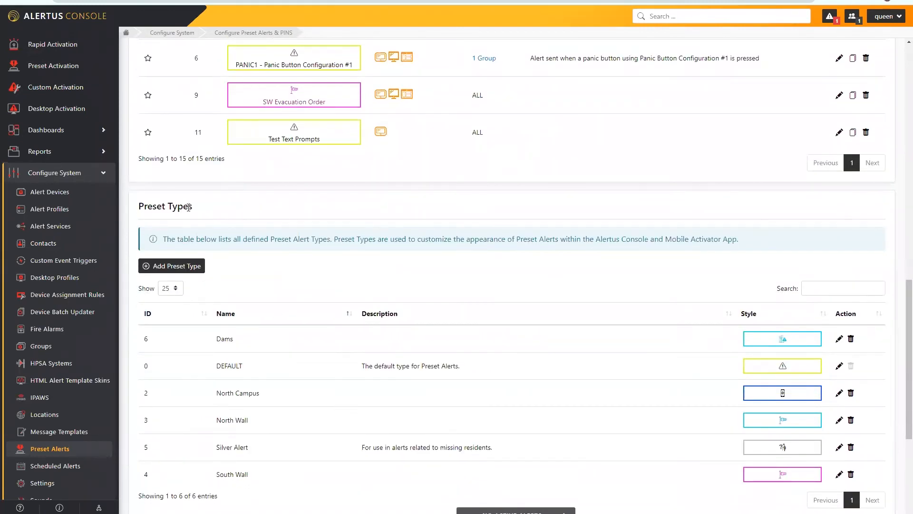
pyautogui.scroll(-1, 536, 333)
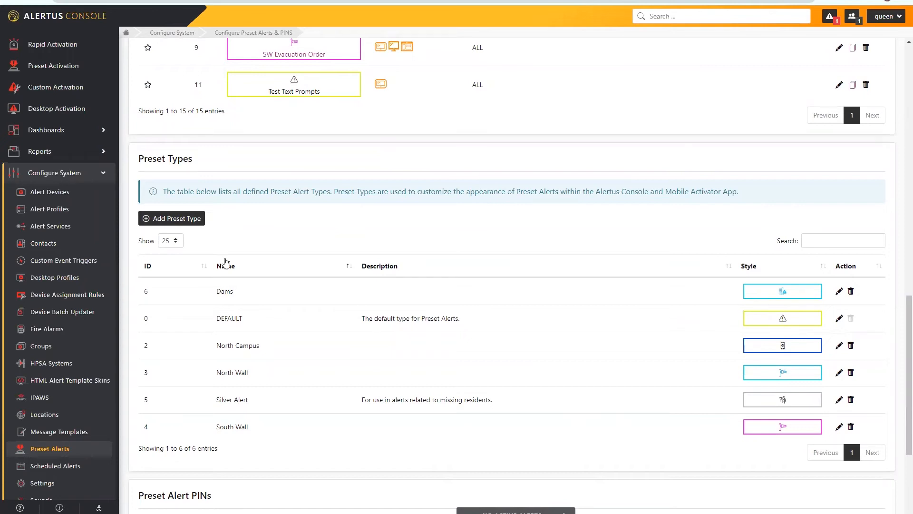
# Step: Start a new preset type named "Webinar Exclusive" and give it the siren icon
pyautogui.click(167, 219)
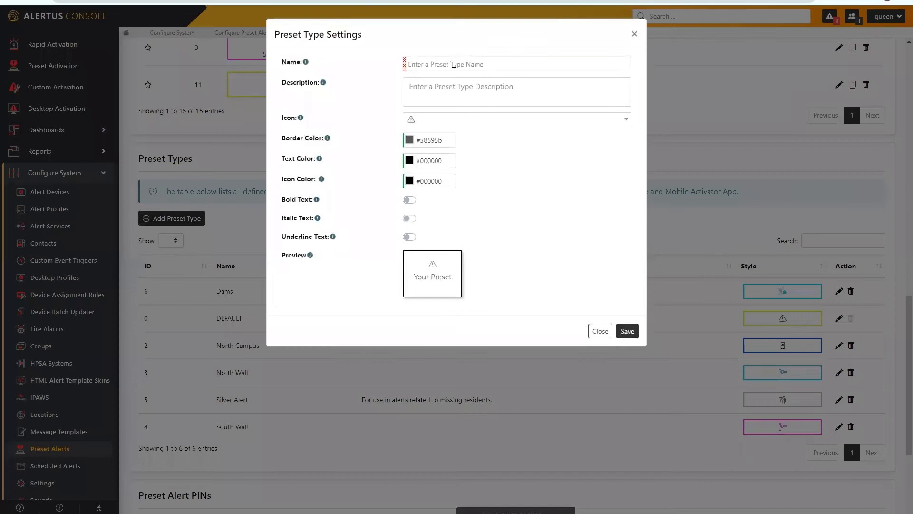
pyautogui.click(454, 64)
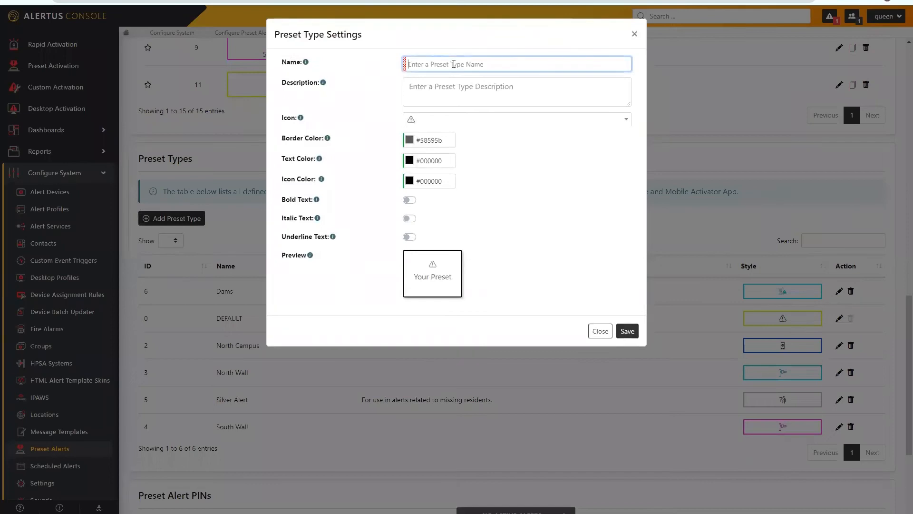
pyautogui.write('Webinar Exclusive')
pyautogui.click(435, 123)
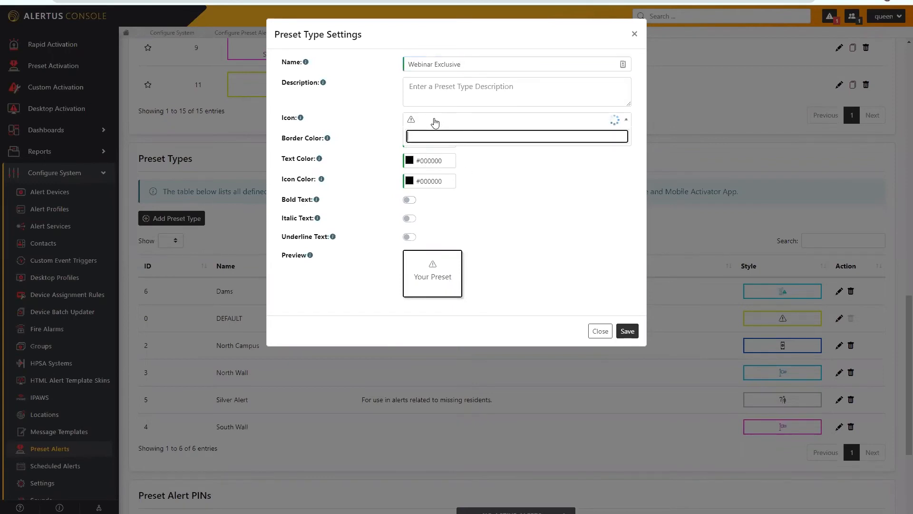
pyautogui.scroll(-1, 456, 201)
pyautogui.scroll(-5, 456, 200)
pyautogui.scroll(-5, 456, 200)
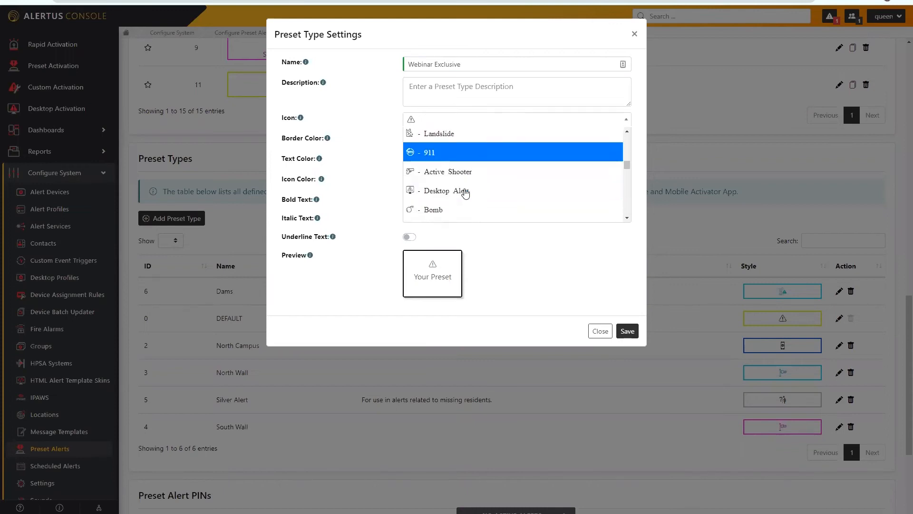
pyautogui.scroll(-3, 469, 186)
pyautogui.scroll(3, 473, 176)
pyautogui.click(472, 143)
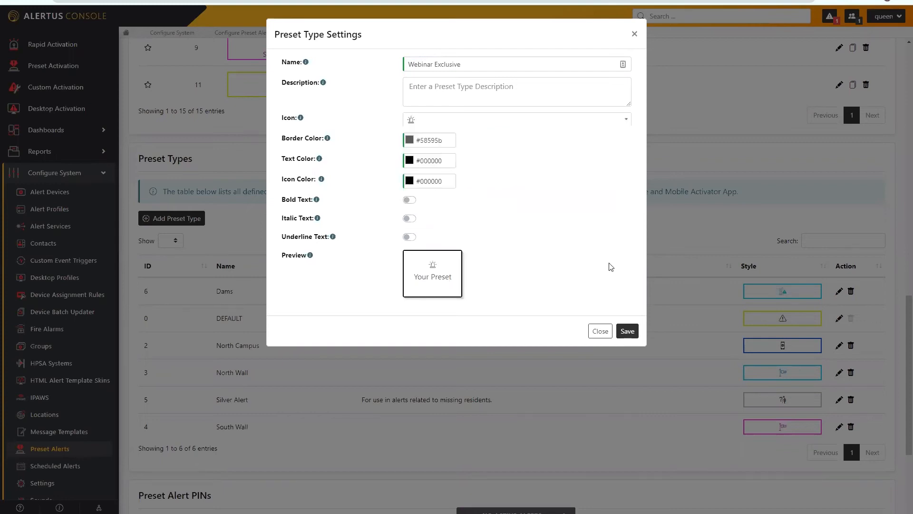
# Step: Set the preset type's border color to magenta #df34eb and look at the text color choices
pyautogui.click(426, 139)
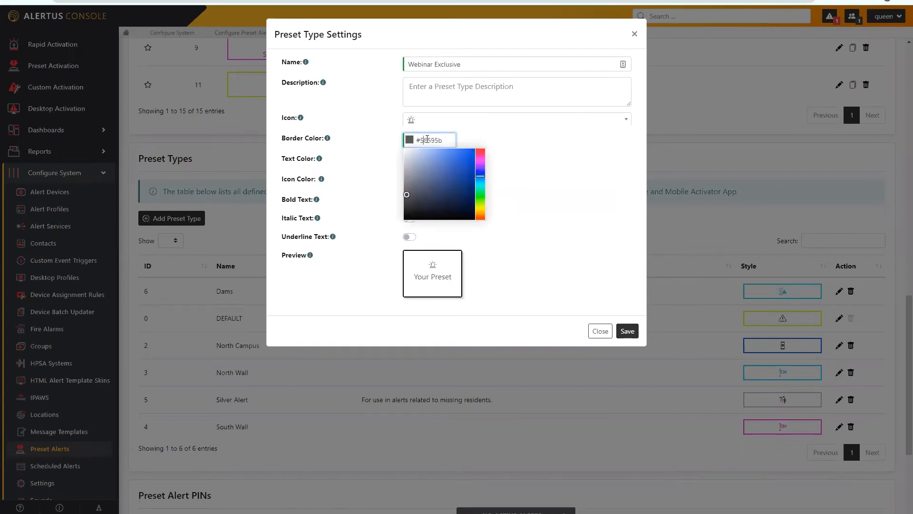
pyautogui.click(480, 159)
pyautogui.click(460, 154)
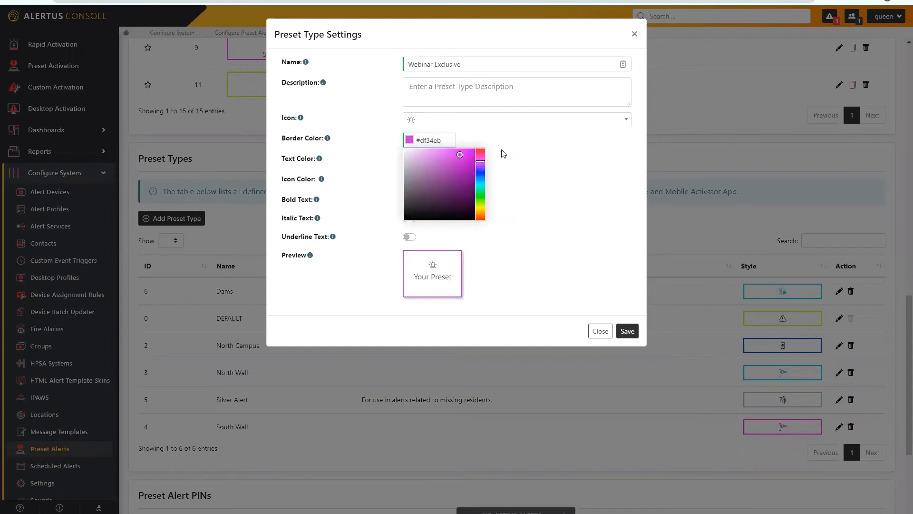
pyautogui.click(520, 203)
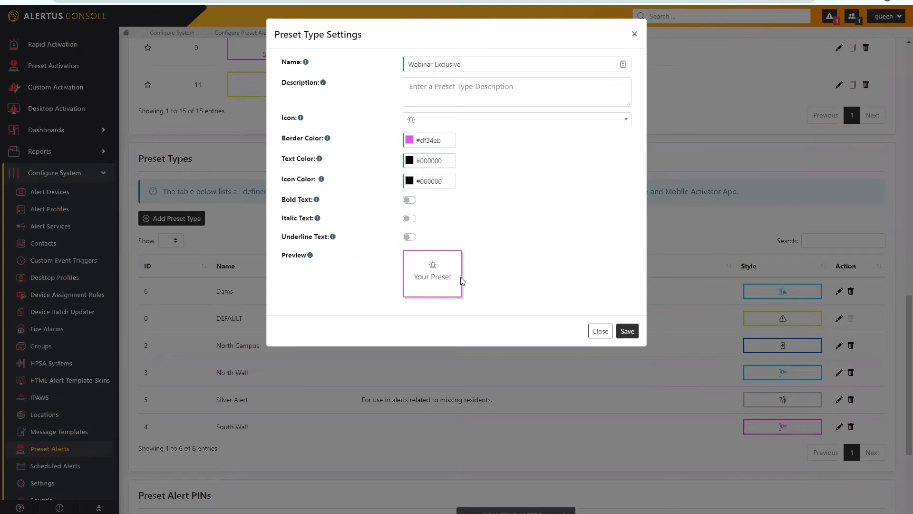
pyautogui.click(428, 160)
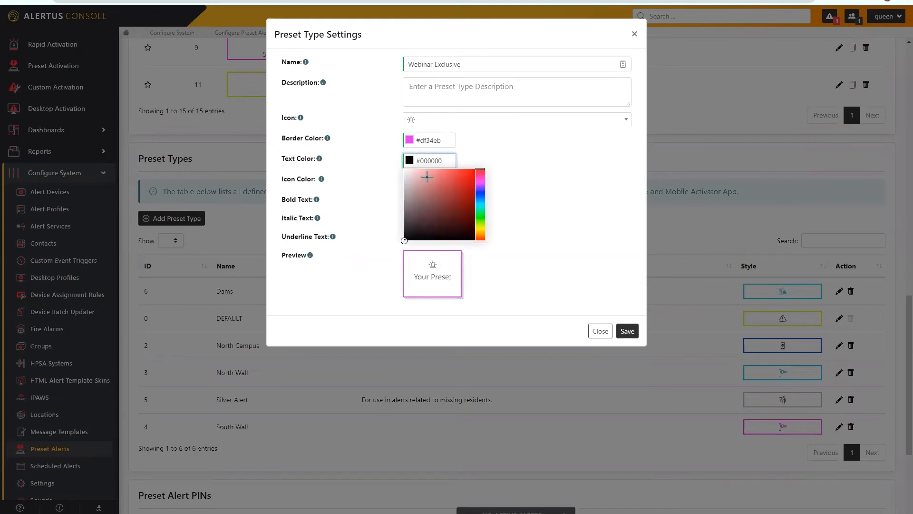
pyautogui.click(590, 216)
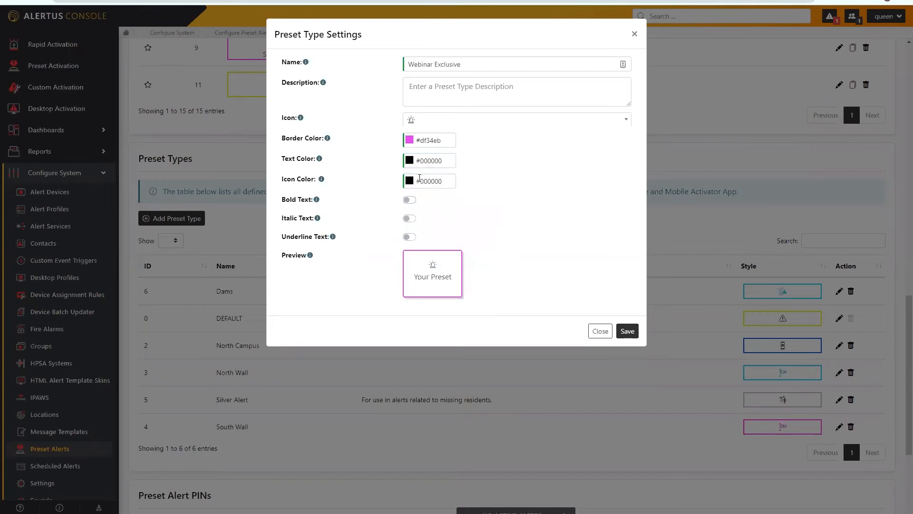
# Step: Set the icon color to #e41deb, turn on bold text and save the preset type
pyautogui.click(426, 186)
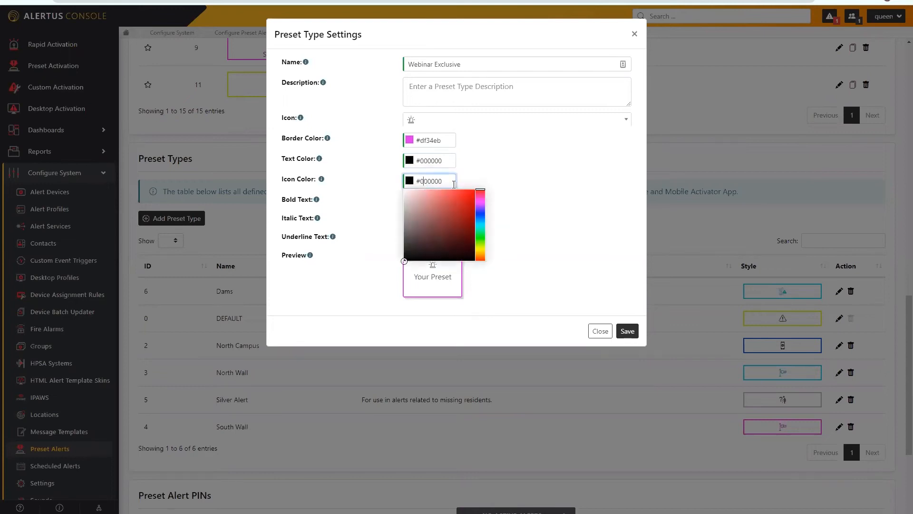
pyautogui.click(478, 202)
pyautogui.click(466, 194)
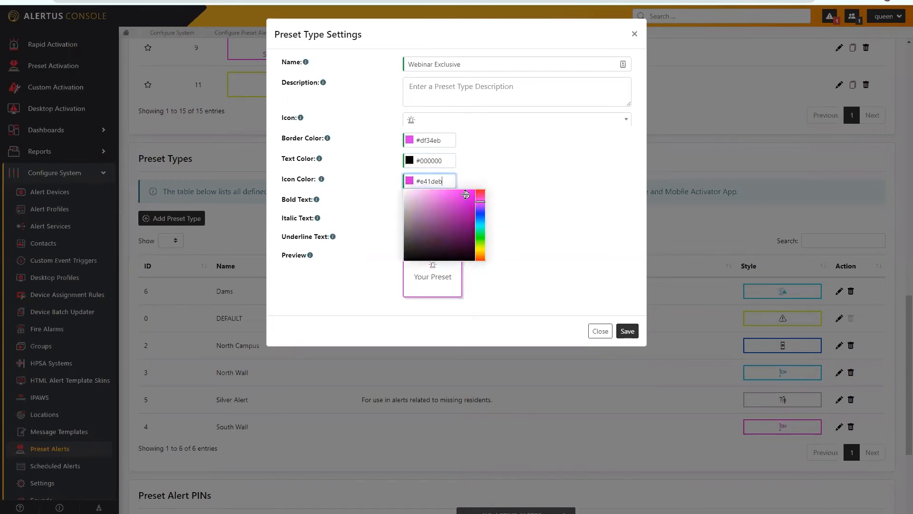
pyautogui.click(505, 260)
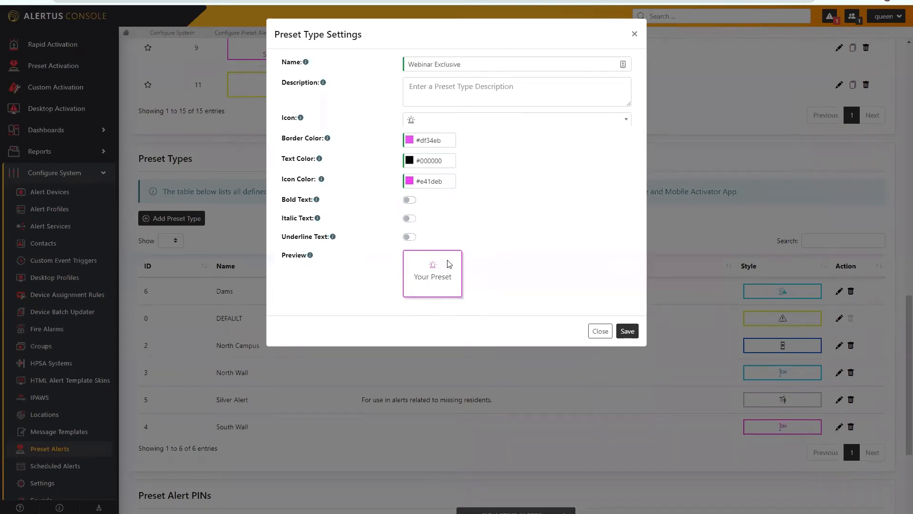
pyautogui.click(408, 200)
pyautogui.click(633, 335)
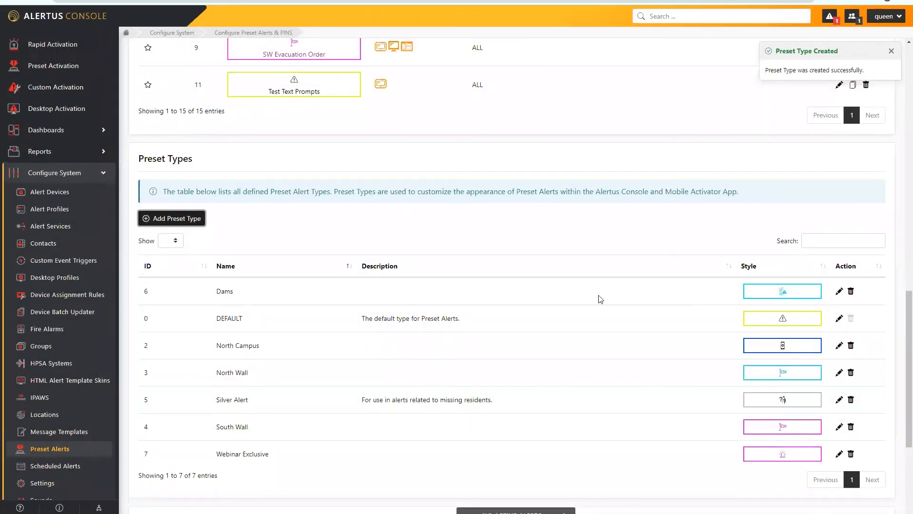
# Step: Examine the fields and selectable presets of the Add Preset Alert PIN form, and cancel without adding a PIN
pyautogui.scroll(-3, 494, 261)
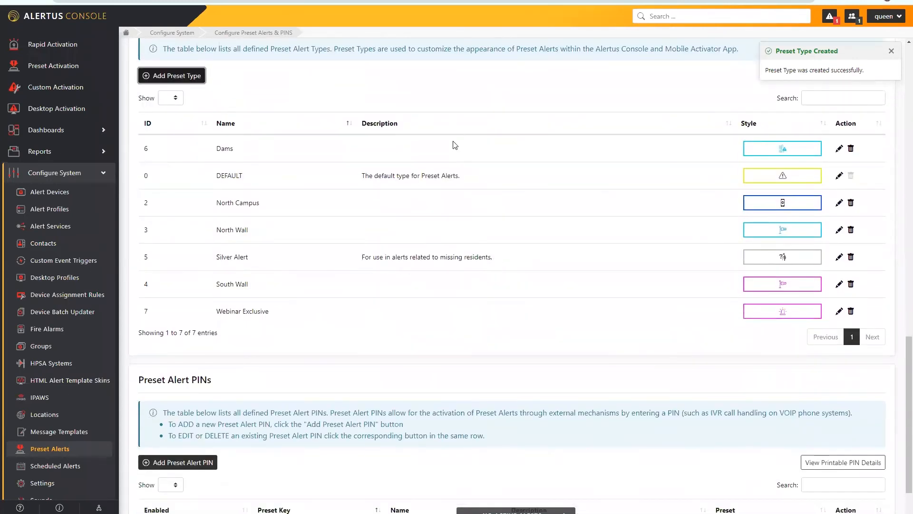
pyautogui.scroll(2, 438, 169)
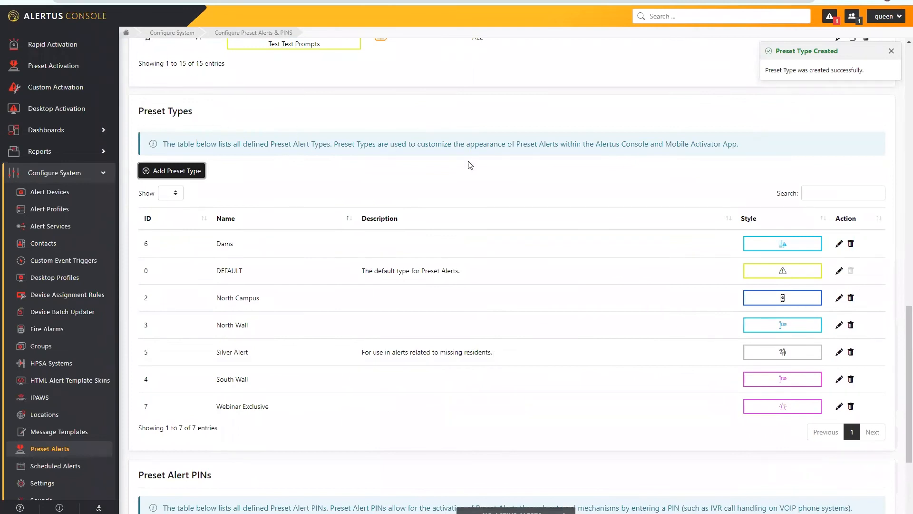
pyautogui.scroll(-3, 473, 165)
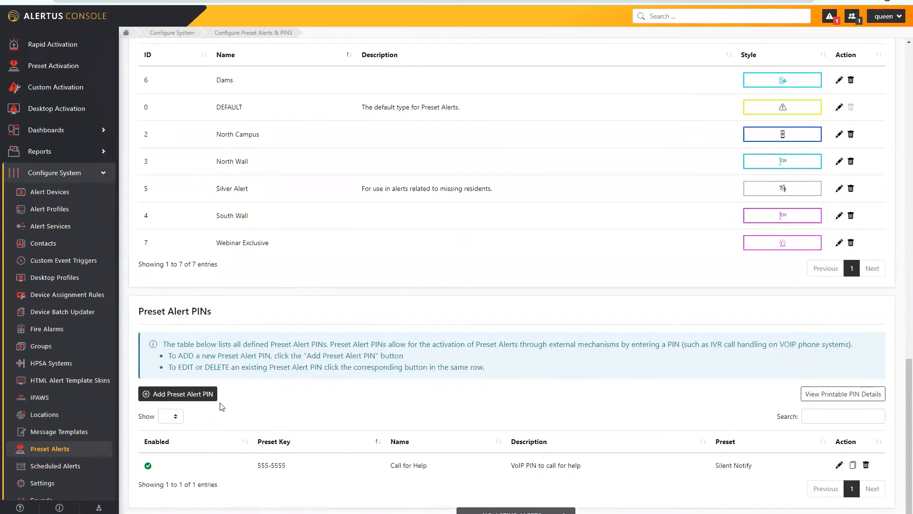
pyautogui.click(183, 400)
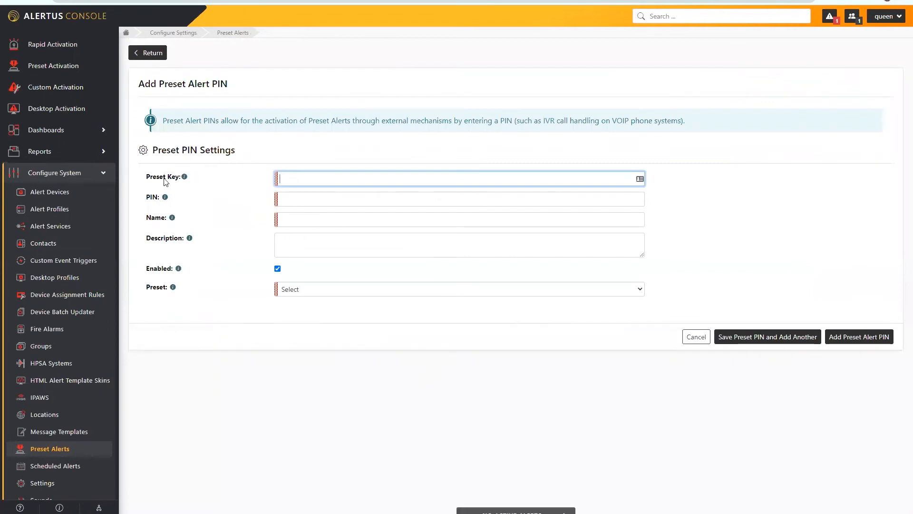
pyautogui.moveTo(185, 177)
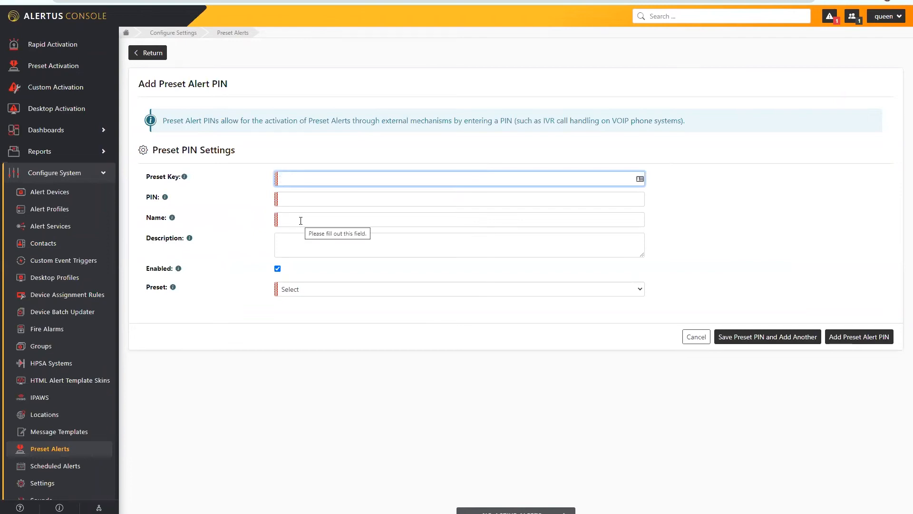
pyautogui.click(331, 291)
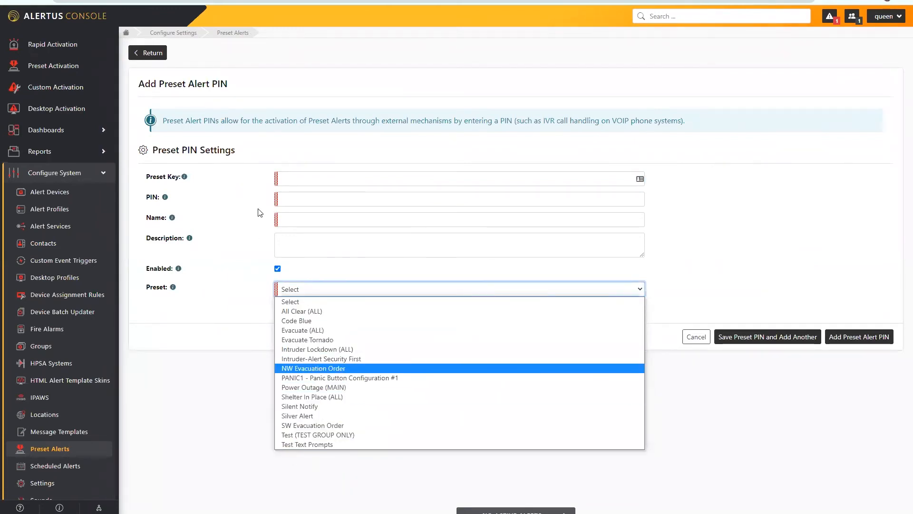
pyautogui.click(219, 290)
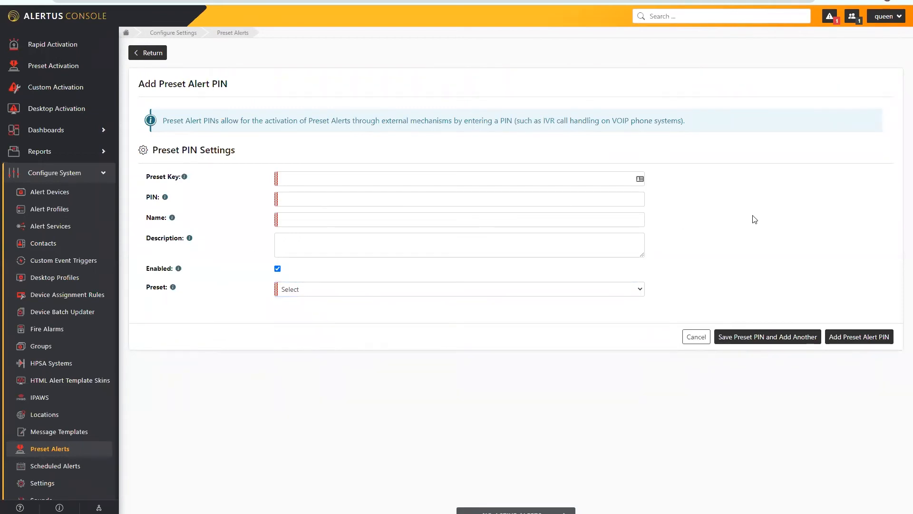
pyautogui.click(701, 340)
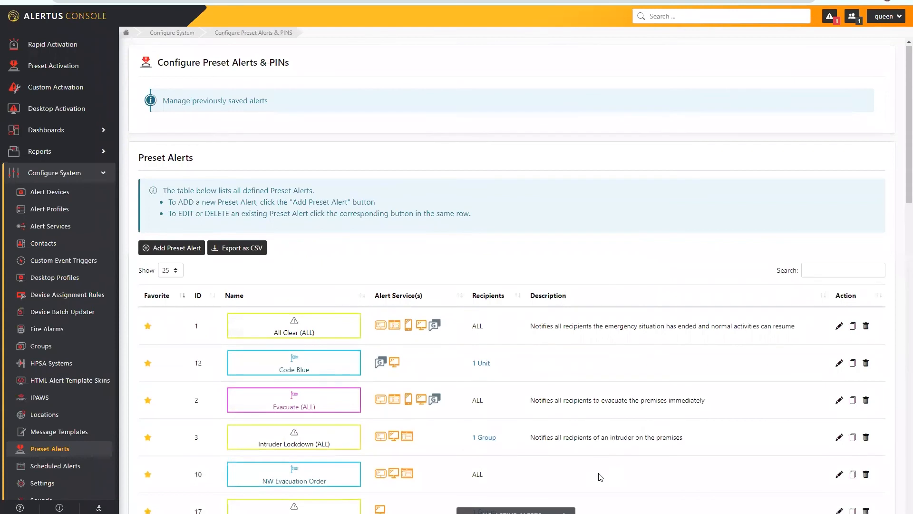
# Step: Check the Preset Alert PINs table and the Webinar Exclusive entry among the preset types
pyautogui.scroll(-15, 599, 470)
pyautogui.scroll(-3, 240, 397)
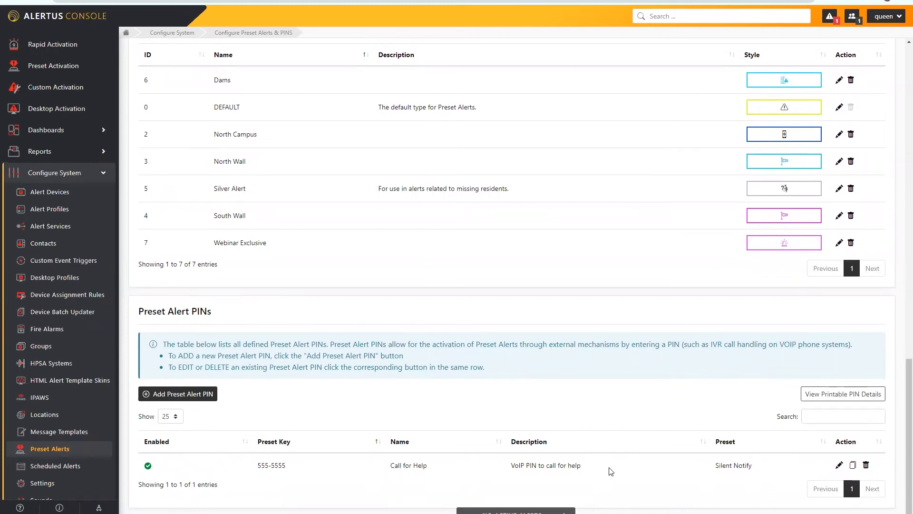
pyautogui.scroll(5, 611, 471)
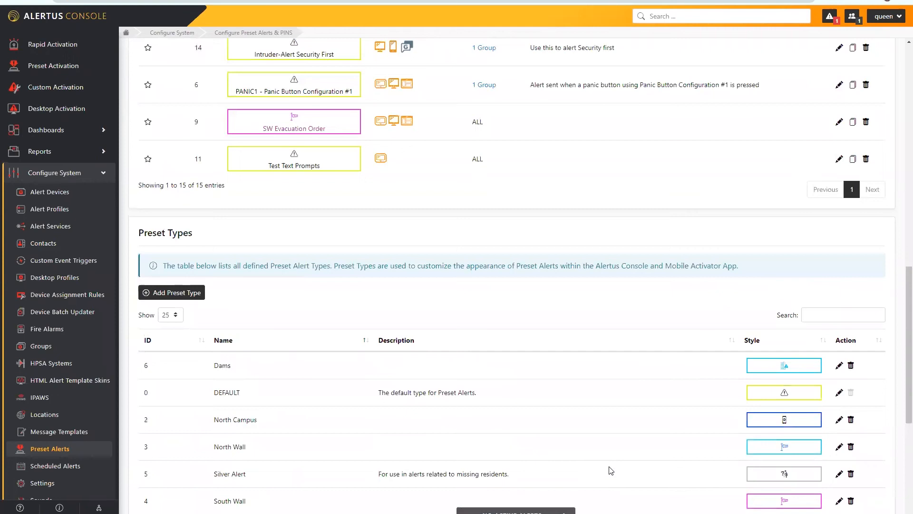
pyautogui.scroll(-2, 534, 435)
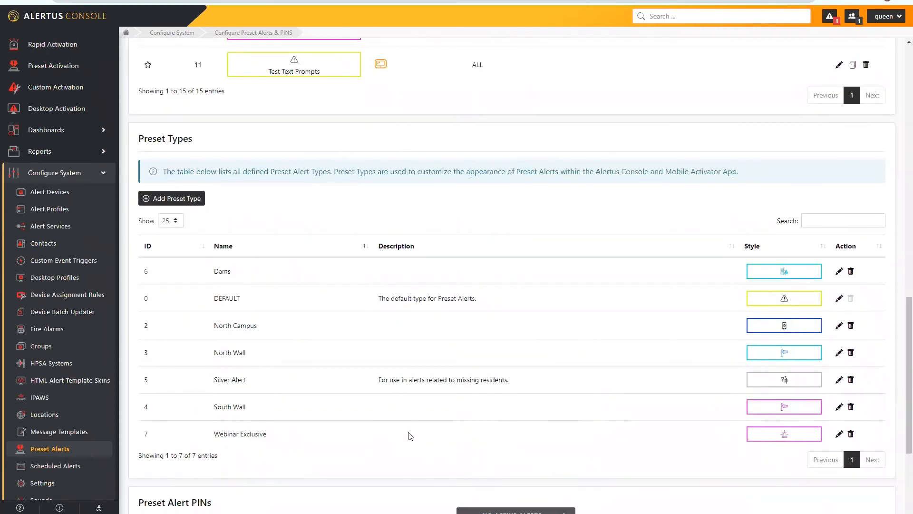
pyautogui.scroll(5, 412, 430)
pyautogui.scroll(10, 413, 430)
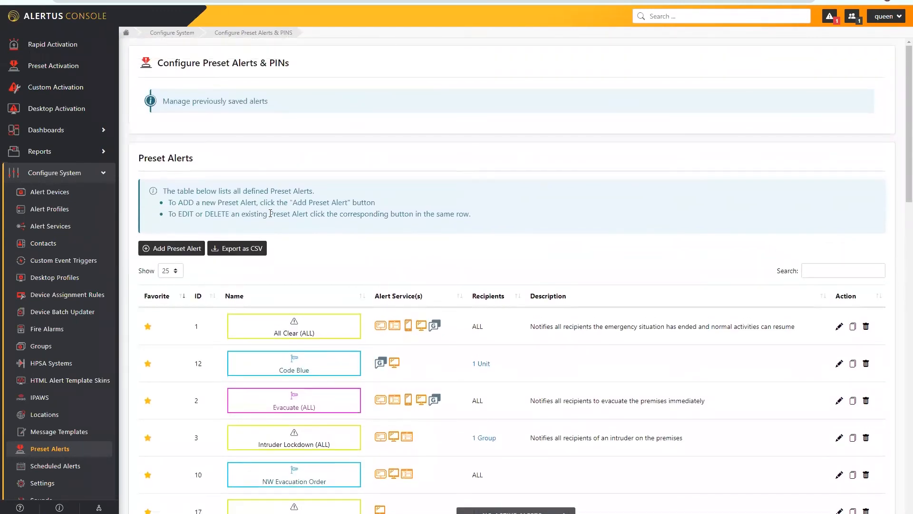
# Step: Start a new preset alert named "Webinar Exclusive" with the description "Used for webinars only"
pyautogui.click(170, 249)
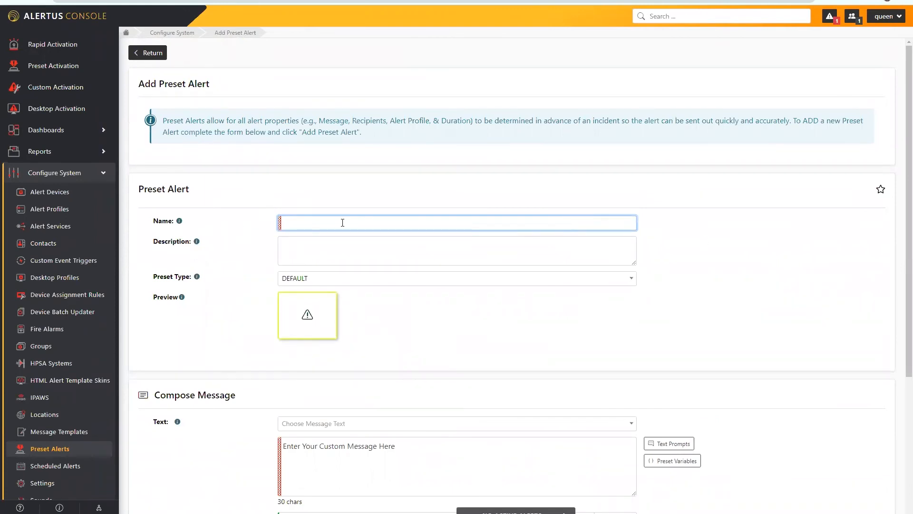
pyautogui.write('Webinar Exlcusive')
pyautogui.rightClick(324, 224)
pyautogui.click(352, 232)
pyautogui.click(330, 252)
pyautogui.write('Used for webinars only')
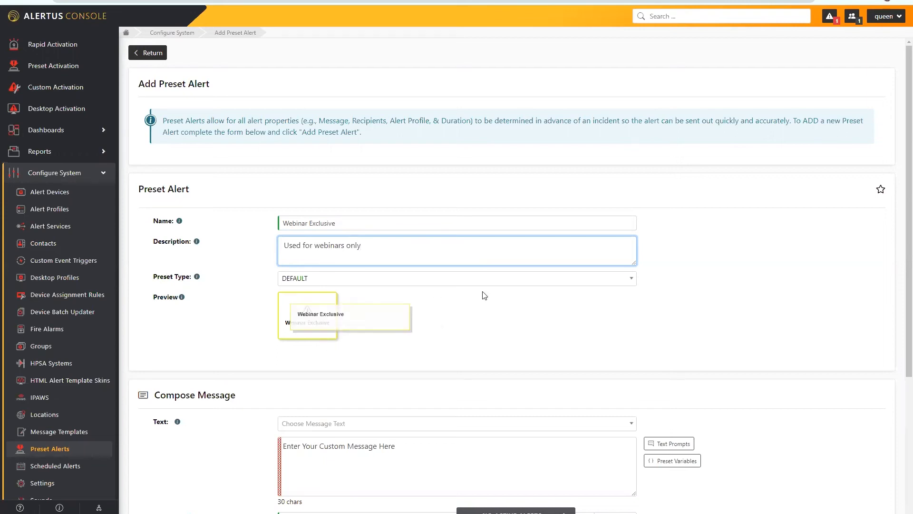
# Step: Assign the Webinar Exclusive preset type to the new preset alert
pyautogui.click(512, 285)
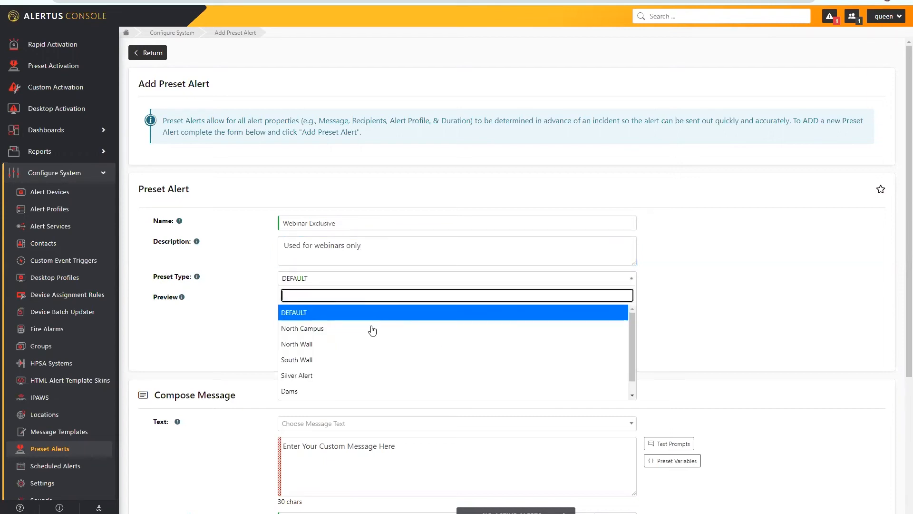
pyautogui.scroll(-1, 361, 366)
pyautogui.click(342, 391)
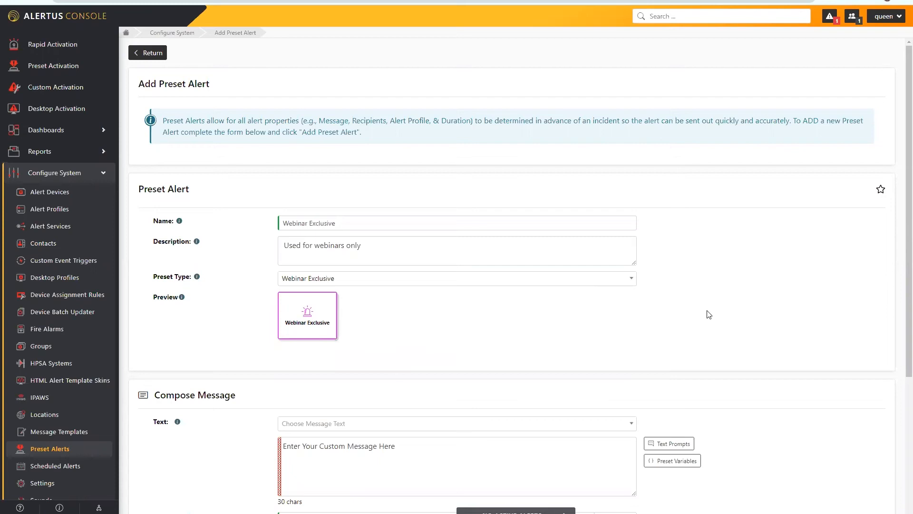
# Step: Fill the preset alert's message text from the General Alert message template
pyautogui.scroll(-4, 708, 314)
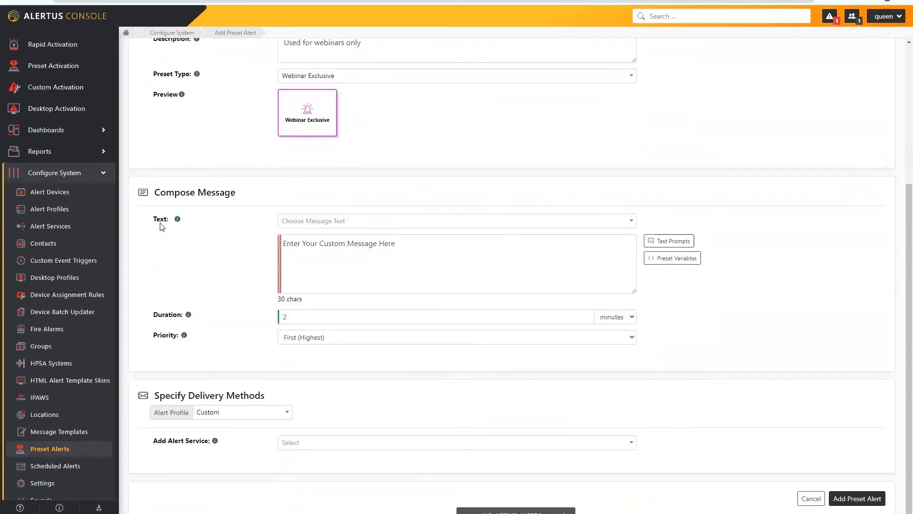
pyautogui.click(389, 231)
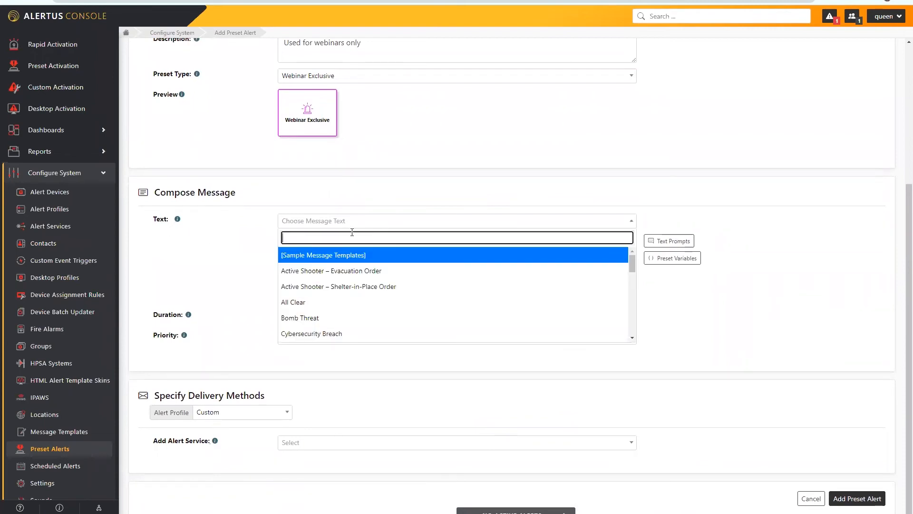
pyautogui.scroll(-10, 369, 269)
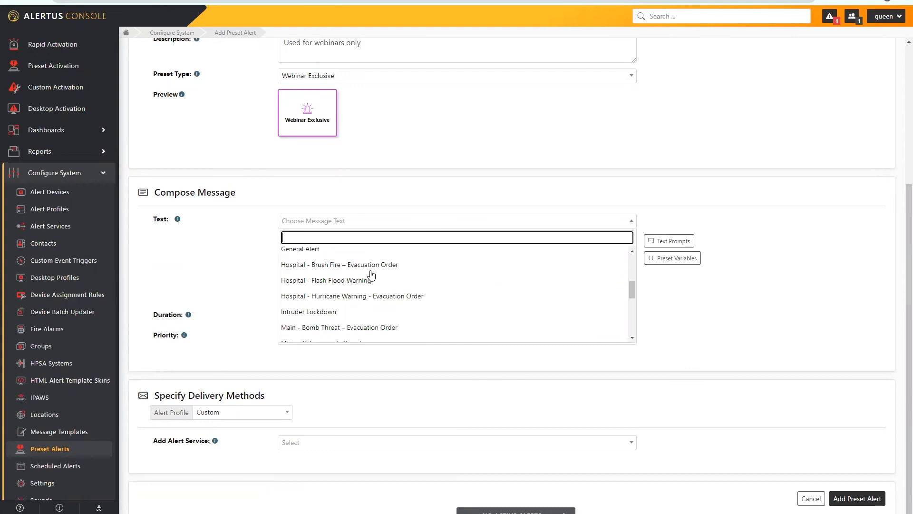
pyautogui.scroll(-8, 371, 275)
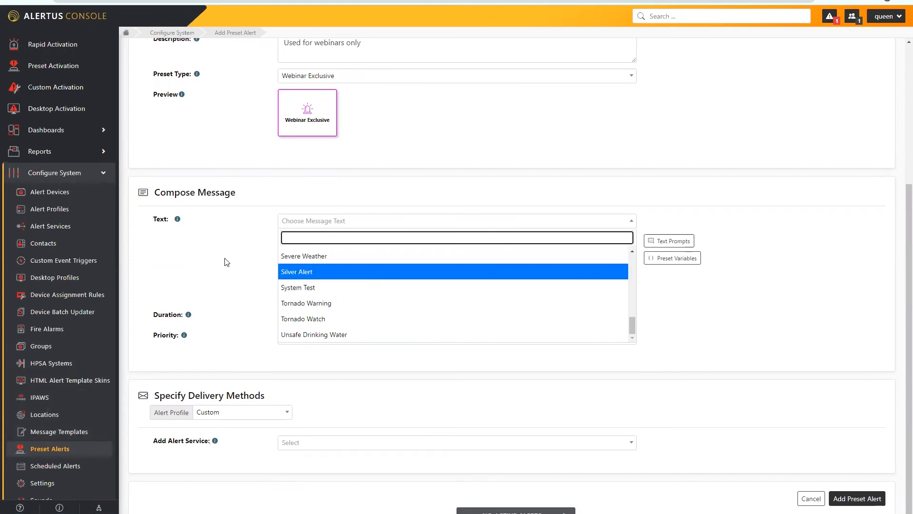
pyautogui.scroll(10, 373, 339)
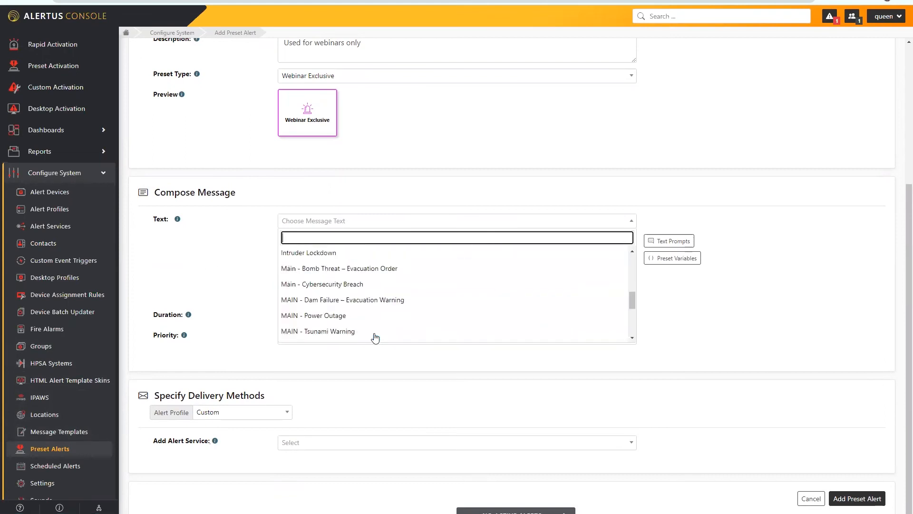
pyautogui.click(224, 258)
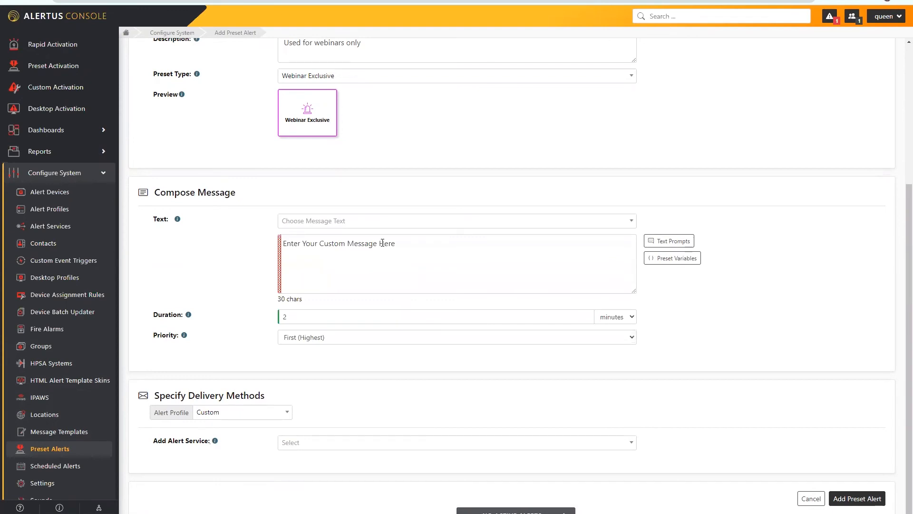
pyautogui.click(389, 222)
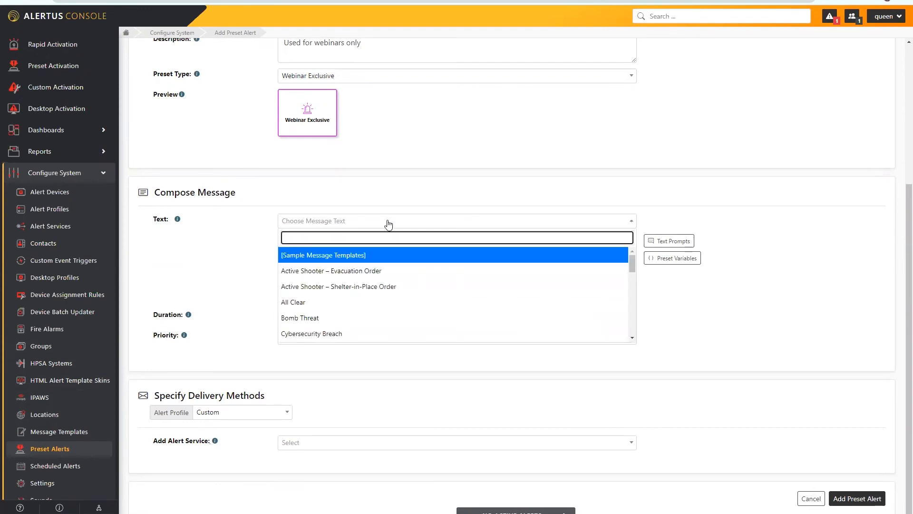
pyautogui.scroll(-3, 379, 255)
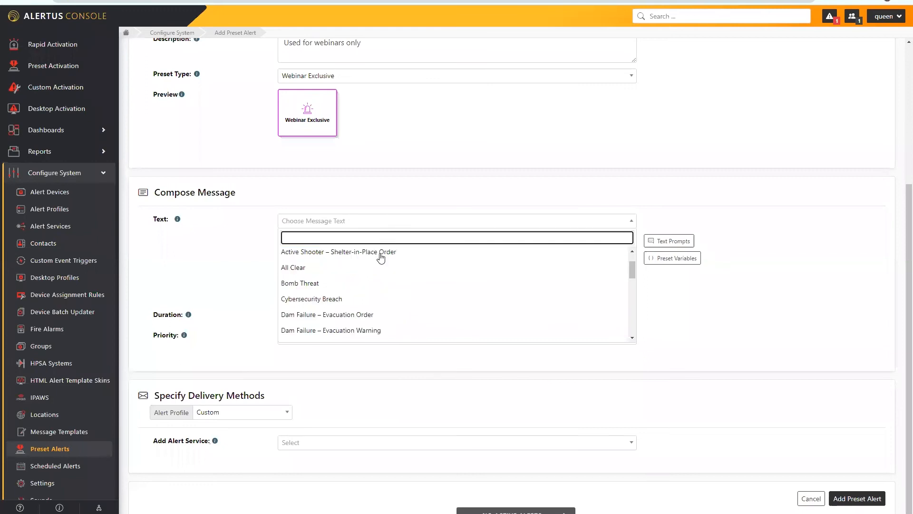
pyautogui.click(302, 301)
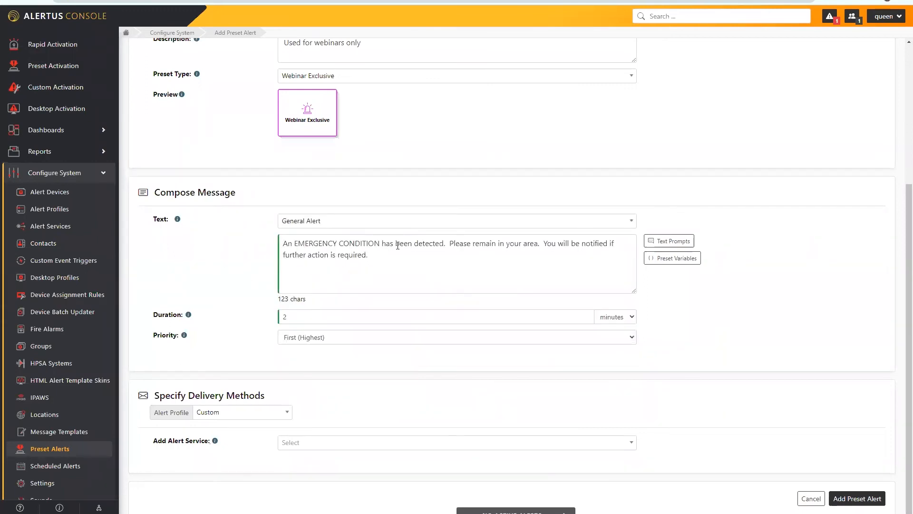
# Step: Add "at" and a "location" text prompt after "has been detected" in the message, directly before the period
pyautogui.click(443, 244)
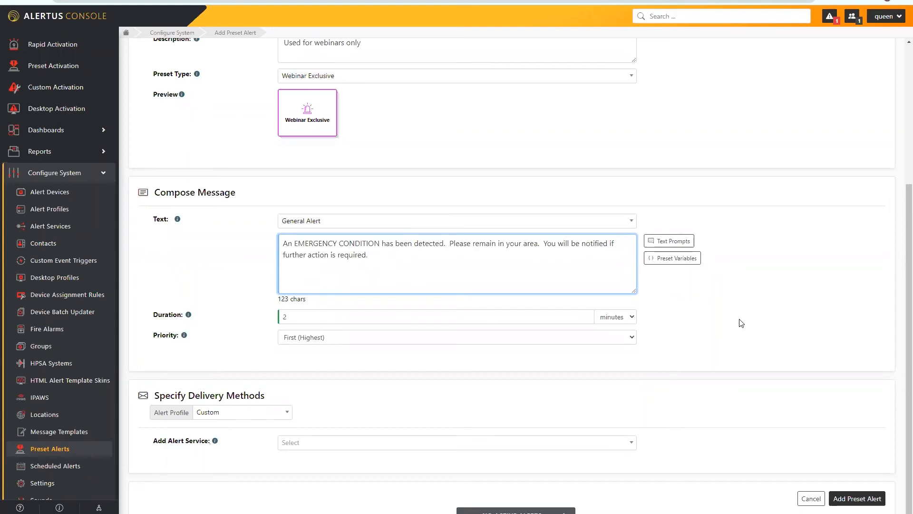
pyautogui.write('at')
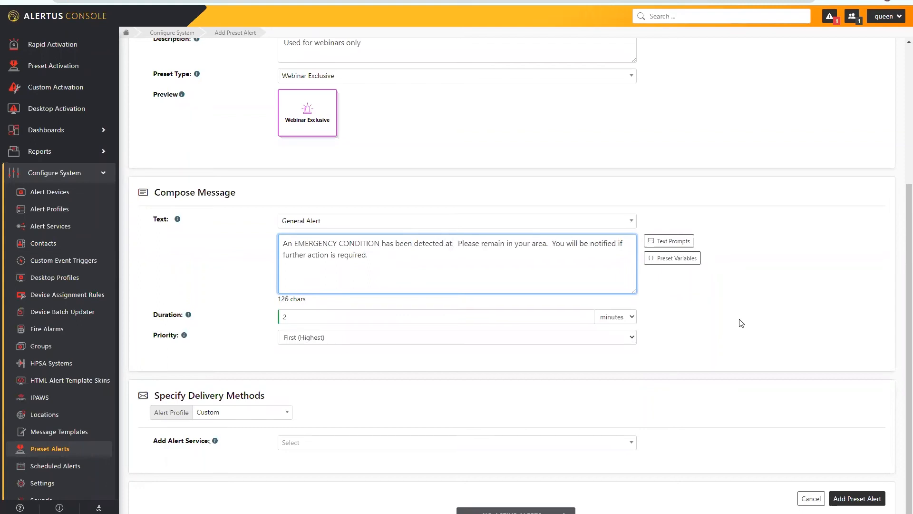
pyautogui.click(674, 242)
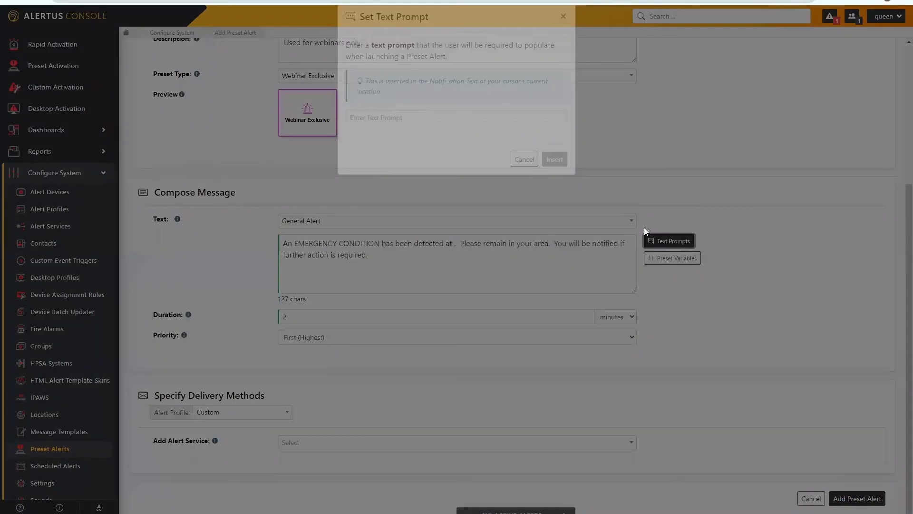
pyautogui.write('location')
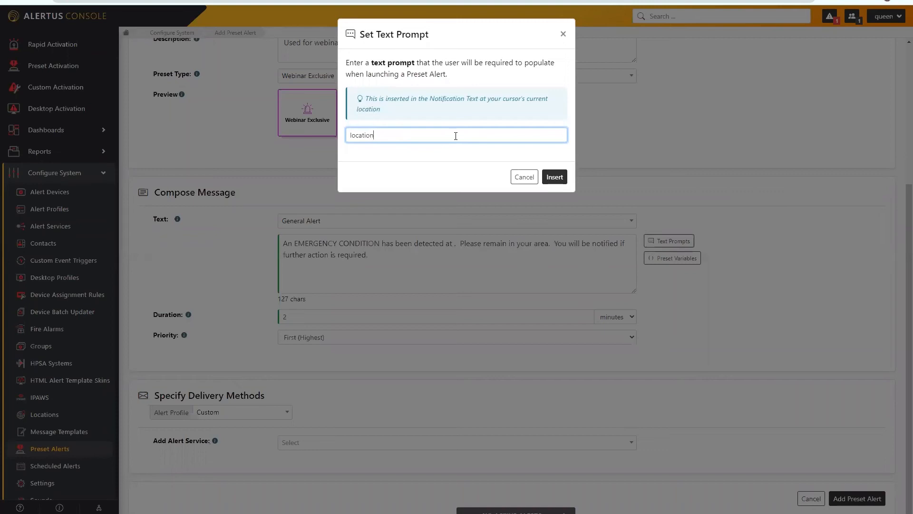
pyautogui.click(553, 177)
pyautogui.press('BackSpace')
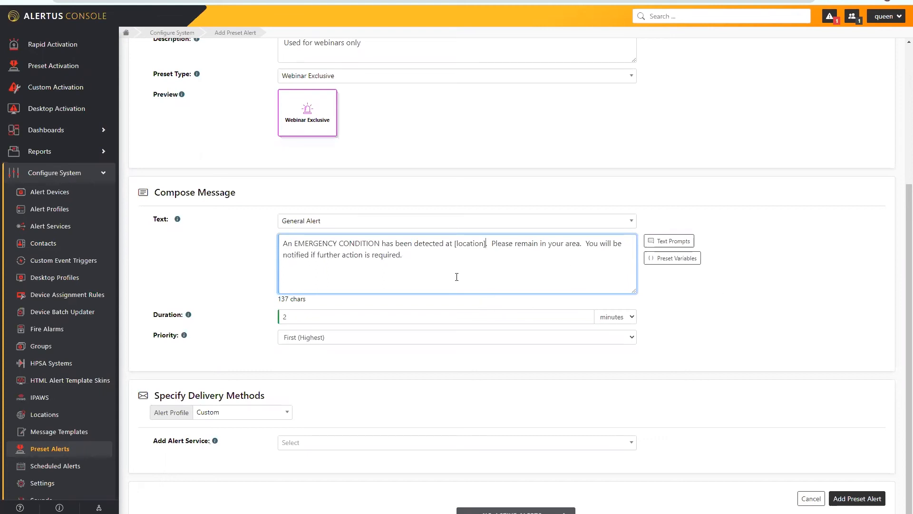
# Step: Examine the event types offered for preset variables, and cancel without inserting a variable
pyautogui.click(680, 266)
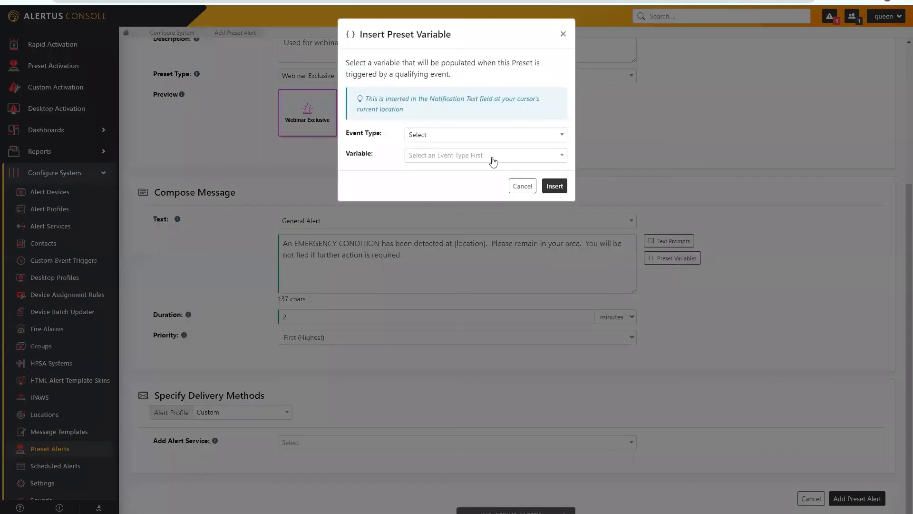
pyautogui.click(473, 138)
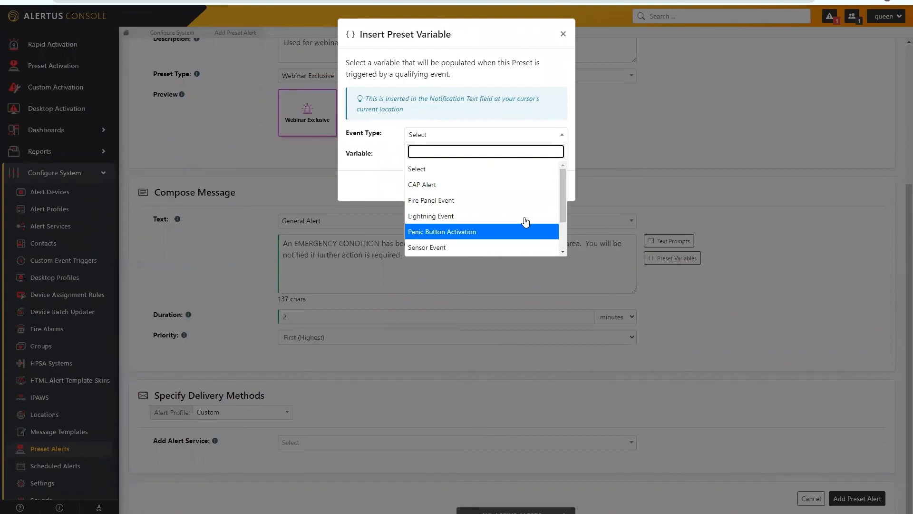
pyautogui.scroll(-1, 524, 222)
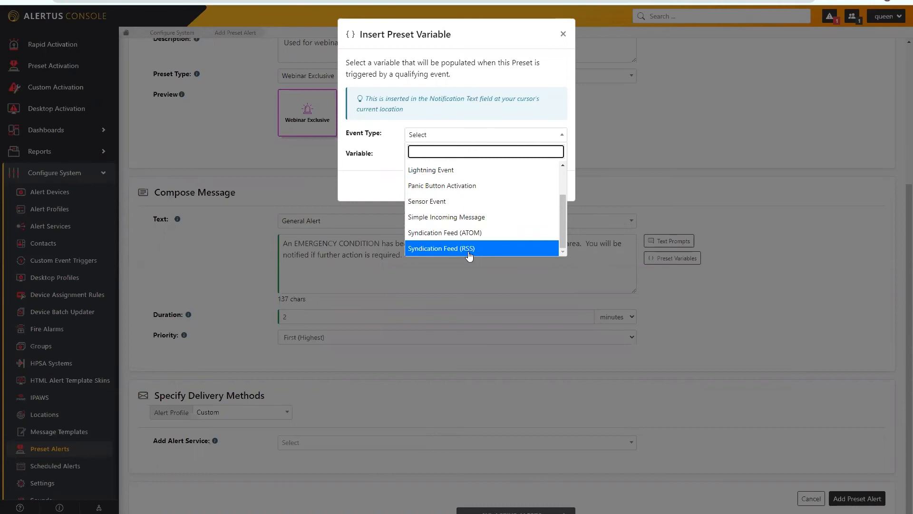
pyautogui.scroll(2, 469, 238)
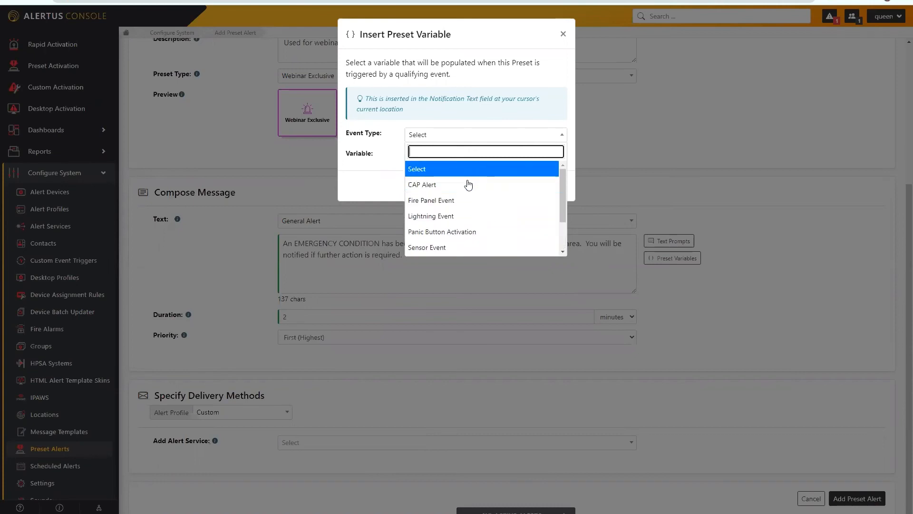
pyautogui.scroll(-2, 467, 187)
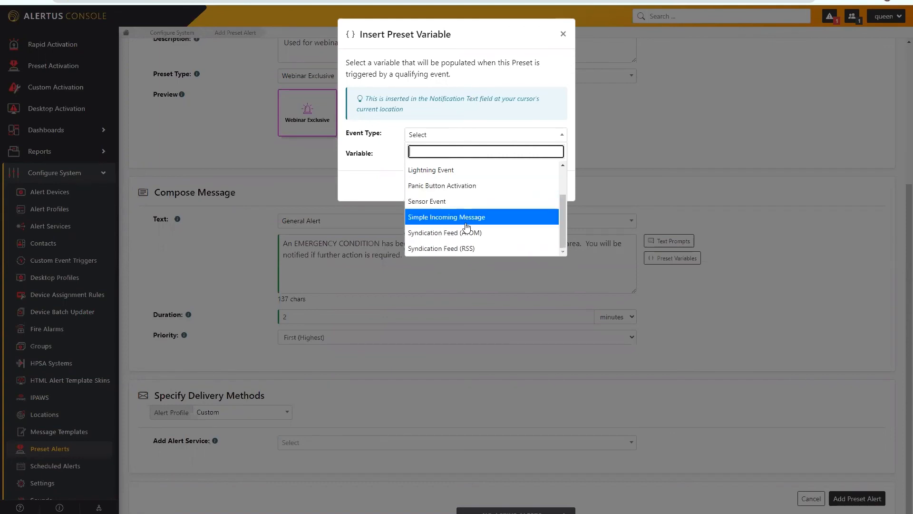
pyautogui.click(397, 170)
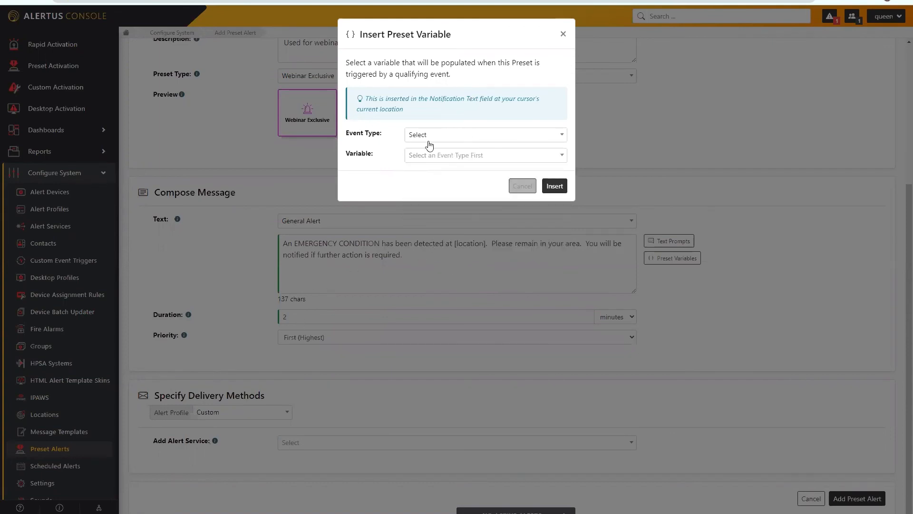
pyautogui.click(524, 155)
pyautogui.click(377, 179)
pyautogui.click(520, 186)
# Step: Insert the Alertus User variable of the Panic Button Activation event type at the end of the message
pyautogui.click(407, 264)
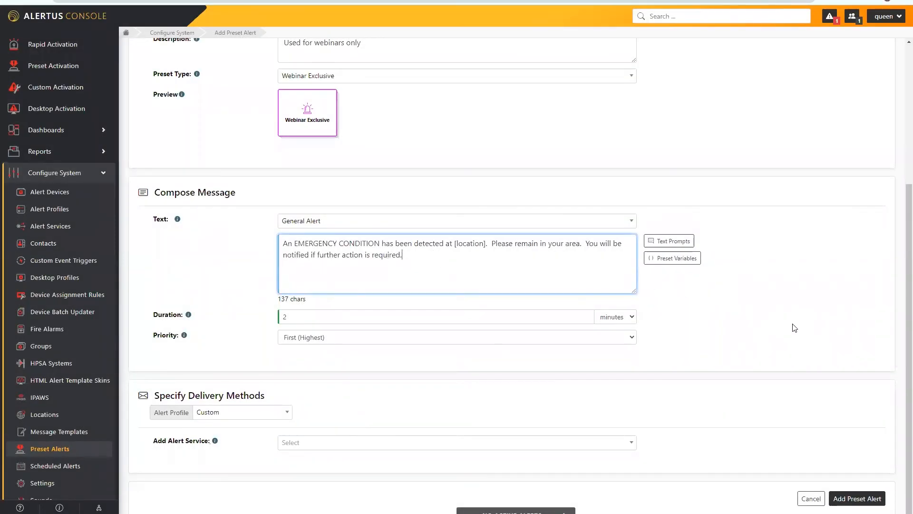
pyautogui.click(670, 259)
pyautogui.click(452, 138)
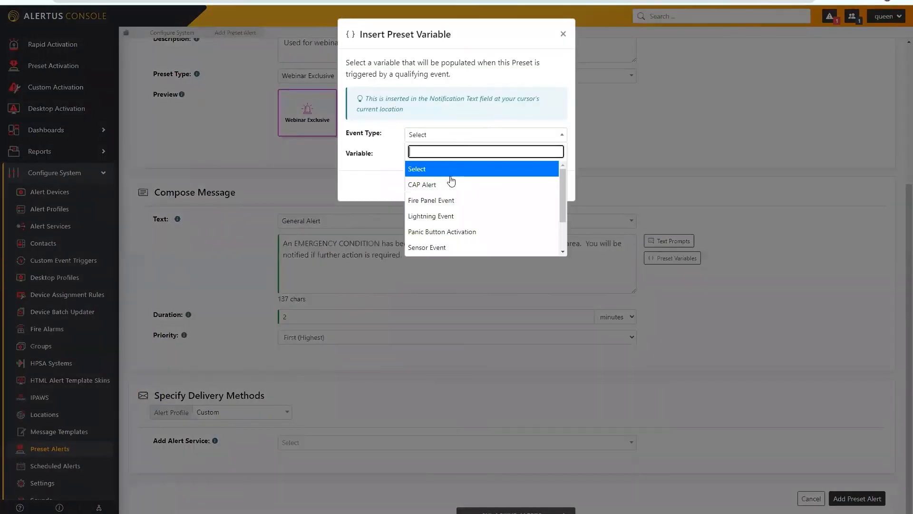
pyautogui.click(444, 232)
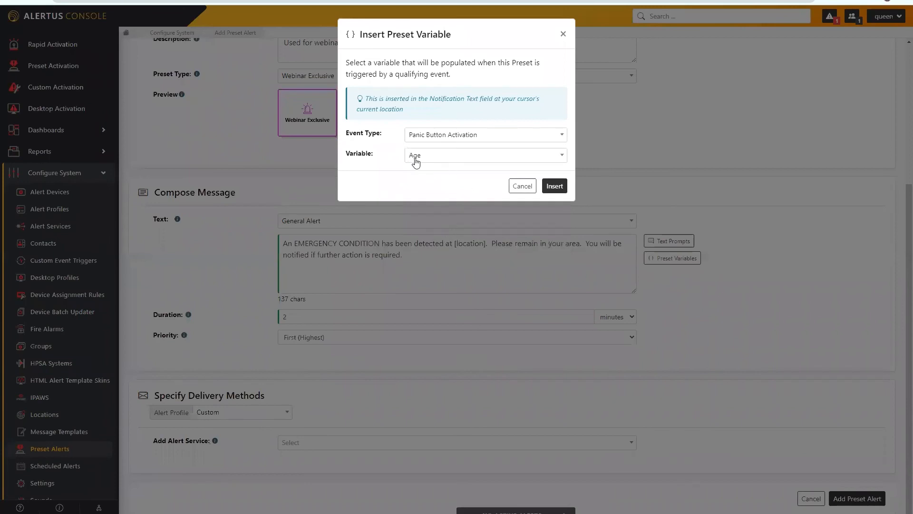
pyautogui.click(448, 157)
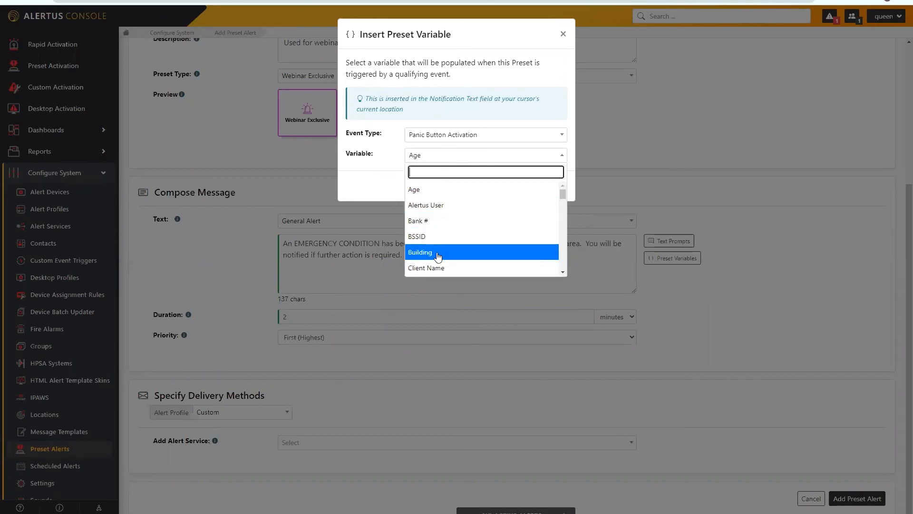
pyautogui.scroll(-3, 452, 233)
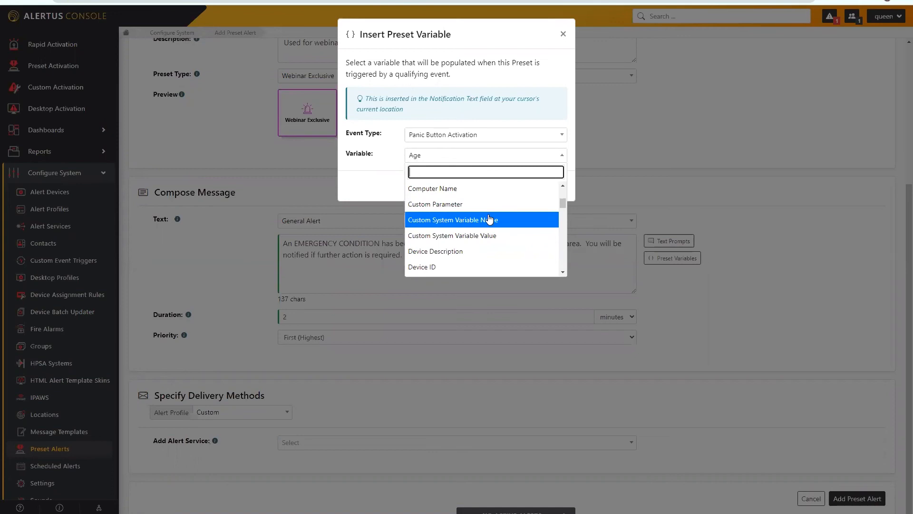
pyautogui.scroll(-6, 488, 205)
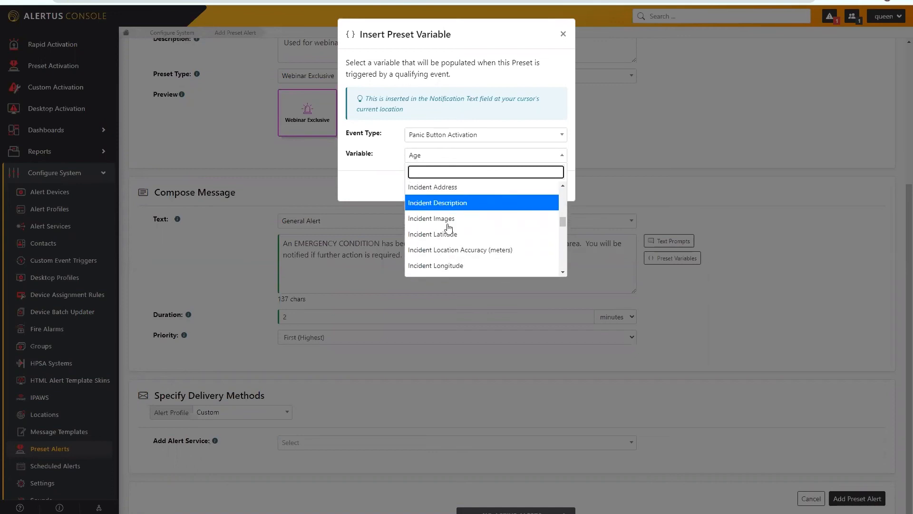
pyautogui.scroll(-5, 470, 217)
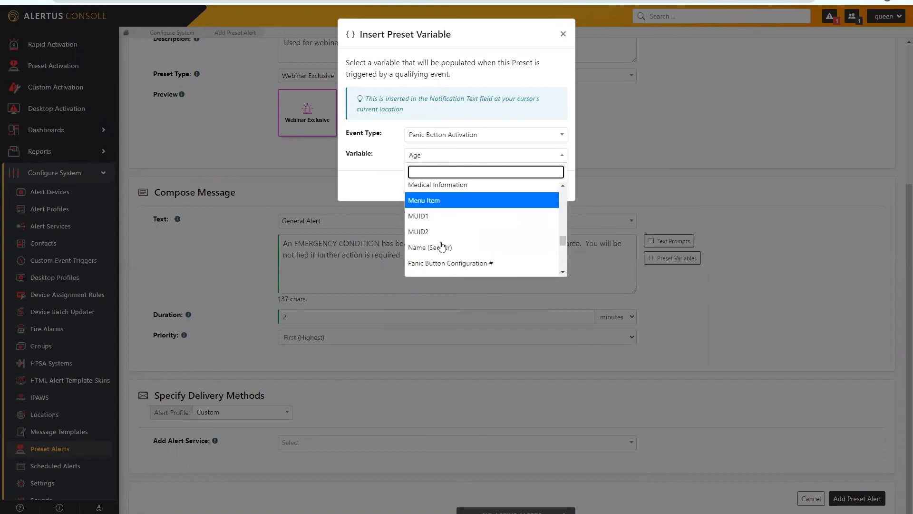
pyautogui.scroll(-2, 471, 223)
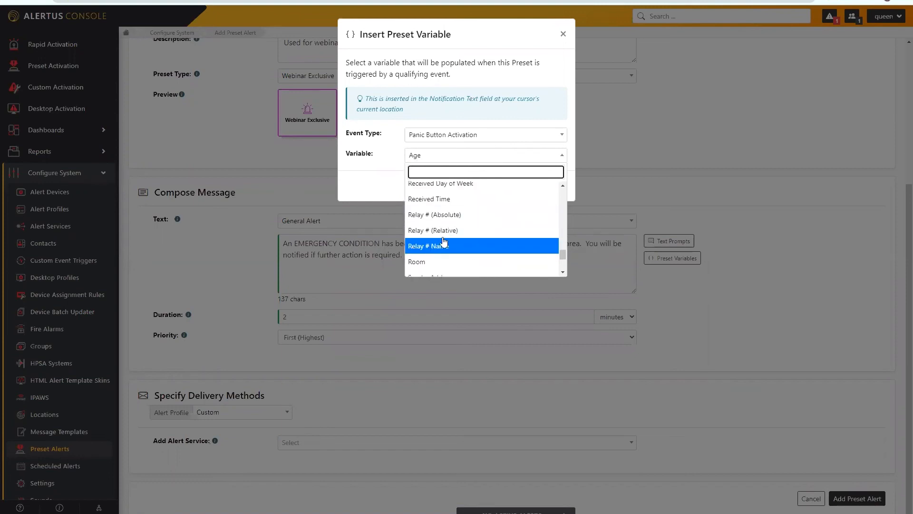
pyautogui.scroll(6, 484, 236)
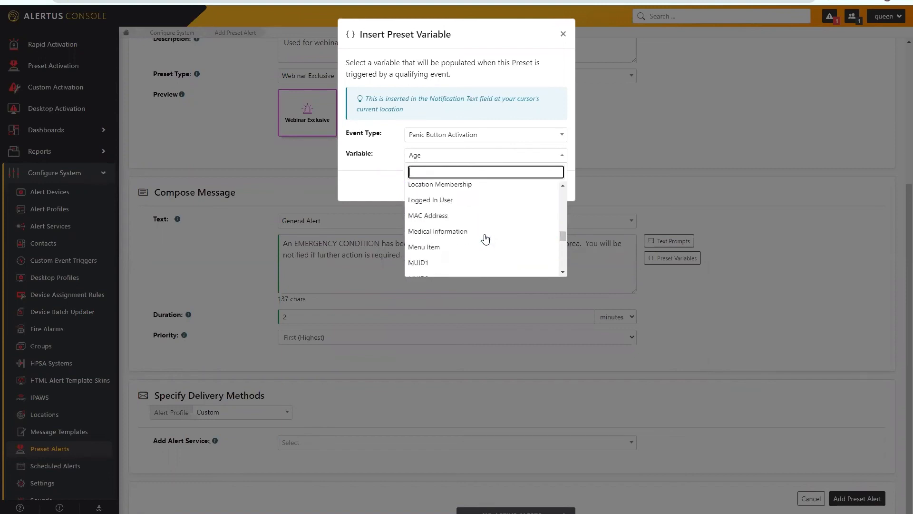
pyautogui.scroll(4, 485, 239)
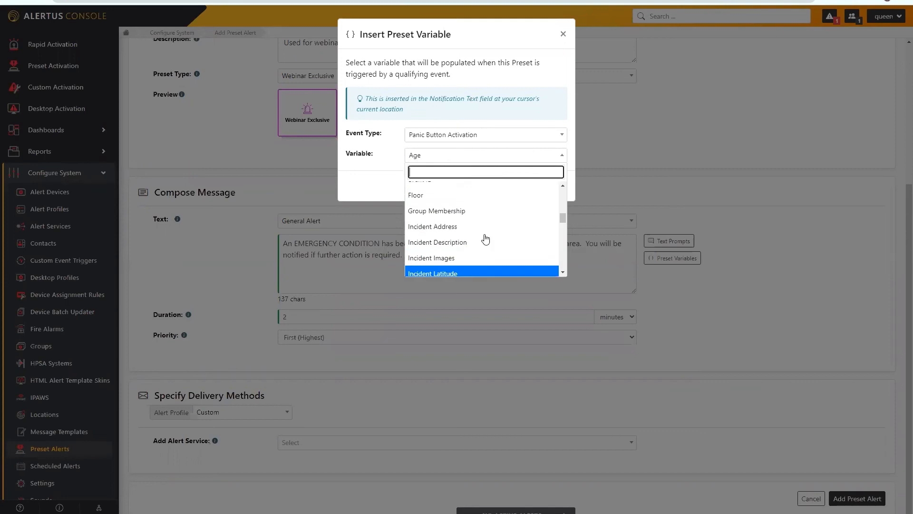
pyautogui.scroll(4, 486, 239)
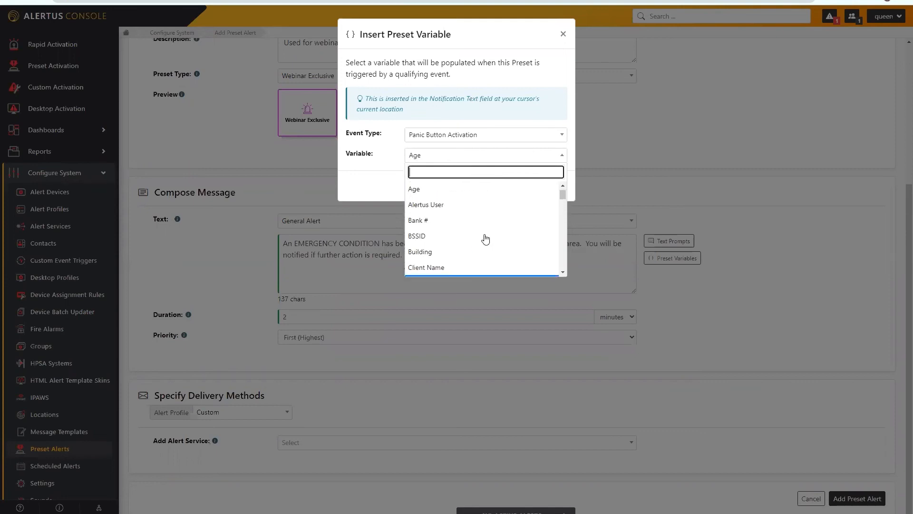
pyautogui.click(438, 205)
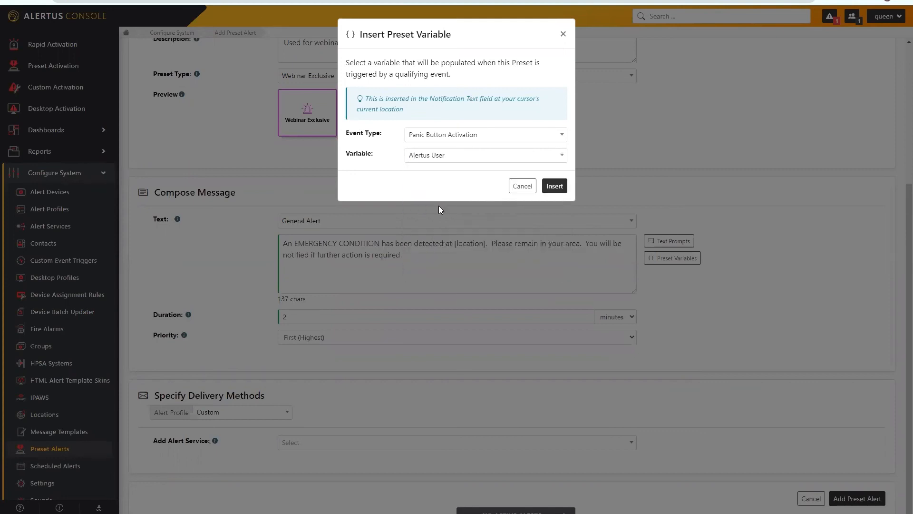
pyautogui.click(555, 186)
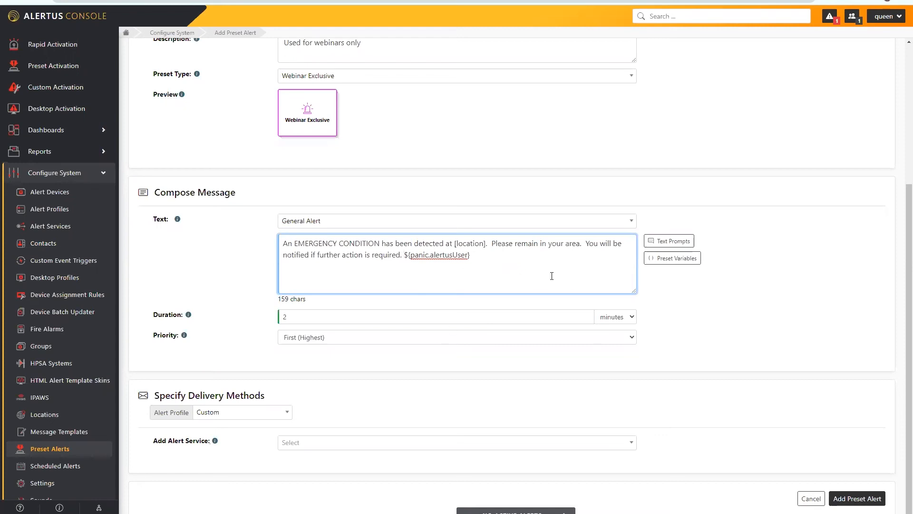
# Step: Delete the ${panic.alertusUser} variable from the end of the message
pyautogui.moveTo(473, 256); pyautogui.dragTo(402, 255)
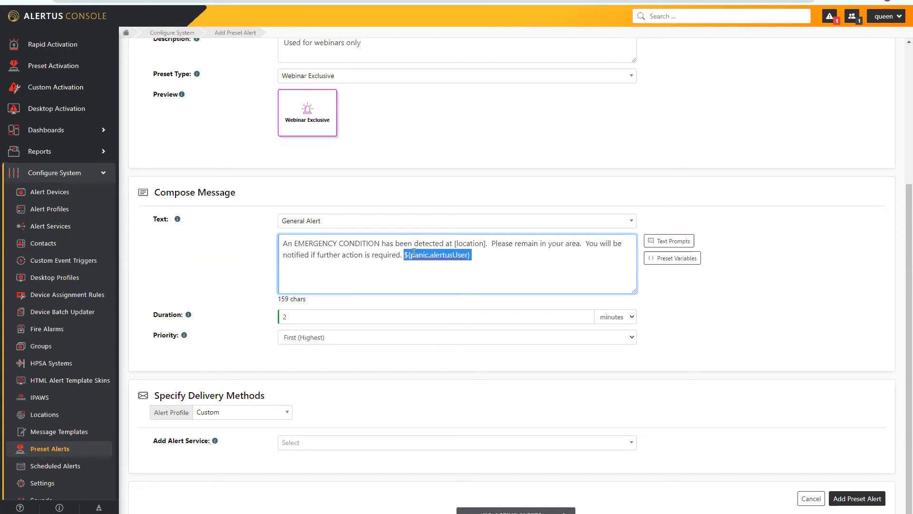
pyautogui.press('BackSpace')
pyautogui.click(652, 338)
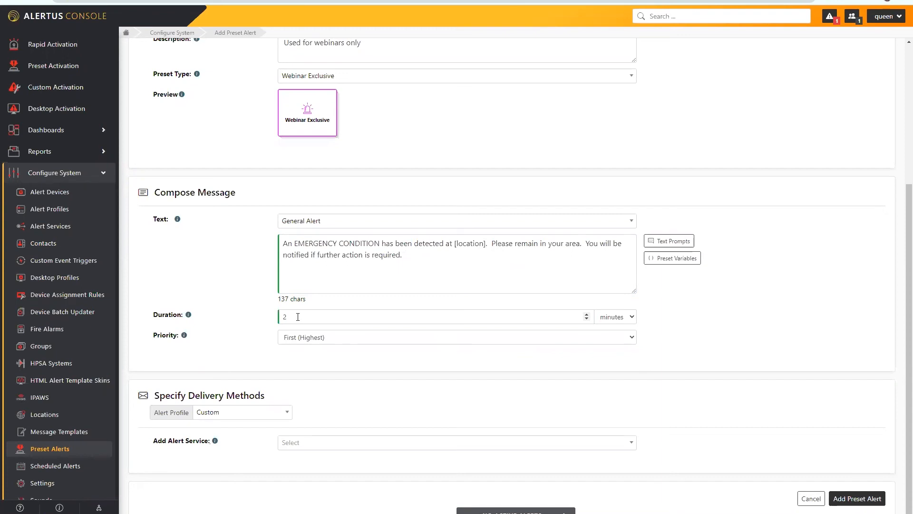
# Step: Set the message duration to 30 minutes and check the available priority levels, keeping First (Highest)
pyautogui.moveTo(297, 317); pyautogui.dragTo(274, 323)
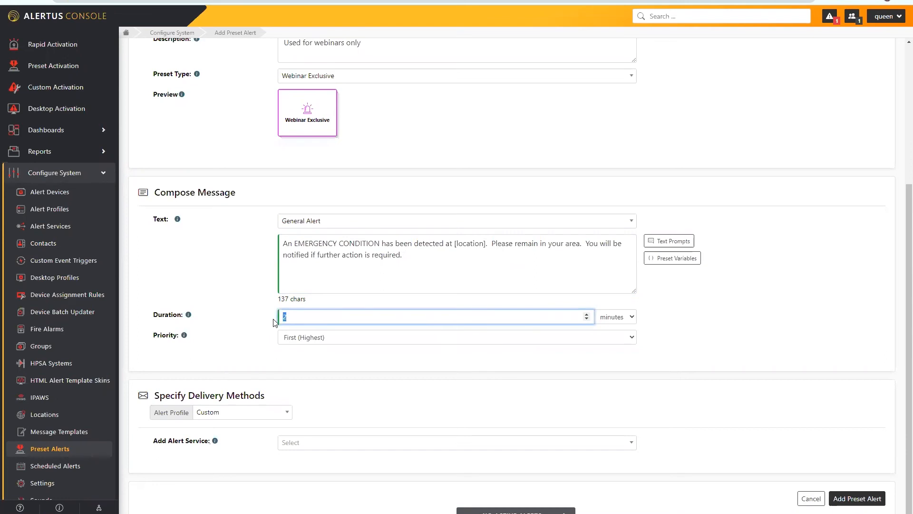
pyautogui.write('30')
pyautogui.click(265, 318)
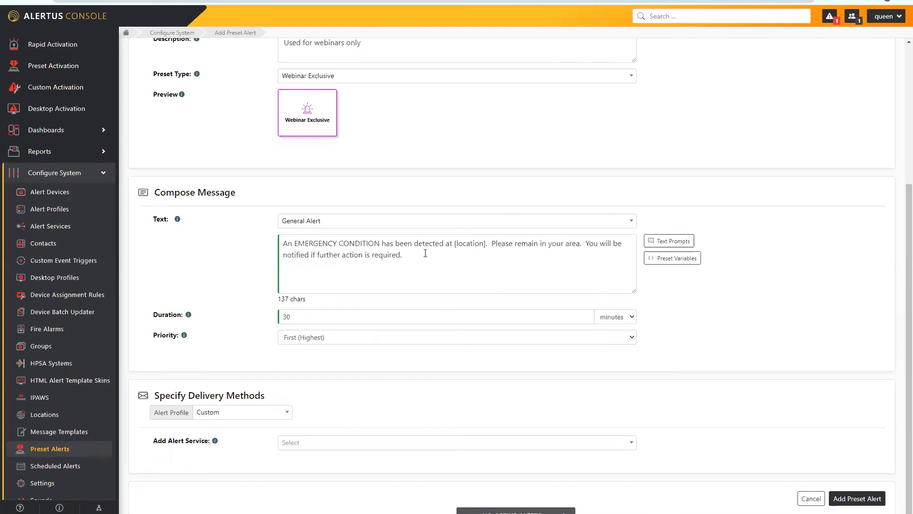
pyautogui.click(360, 338)
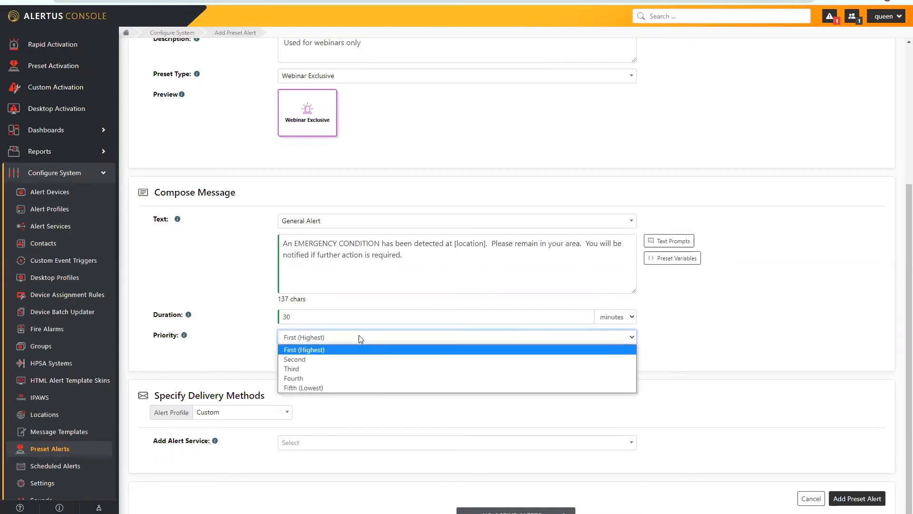
pyautogui.click(232, 332)
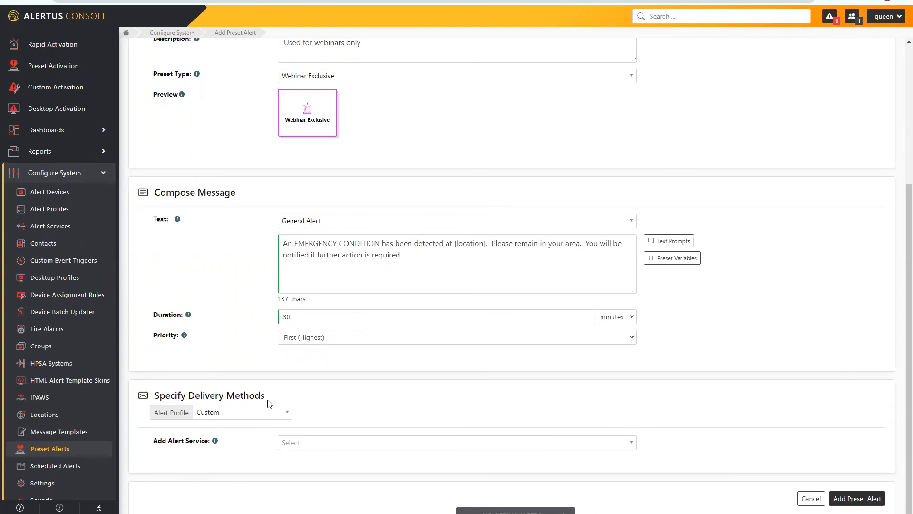
# Step: Add the Alertus Desktop Webinar Exclusive alert service as the delivery method
pyautogui.click(553, 445)
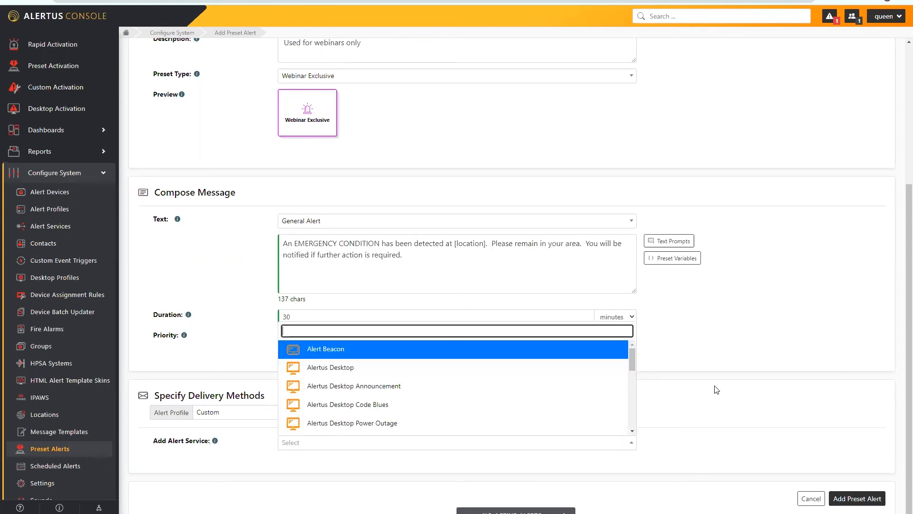
pyautogui.scroll(-2, 472, 393)
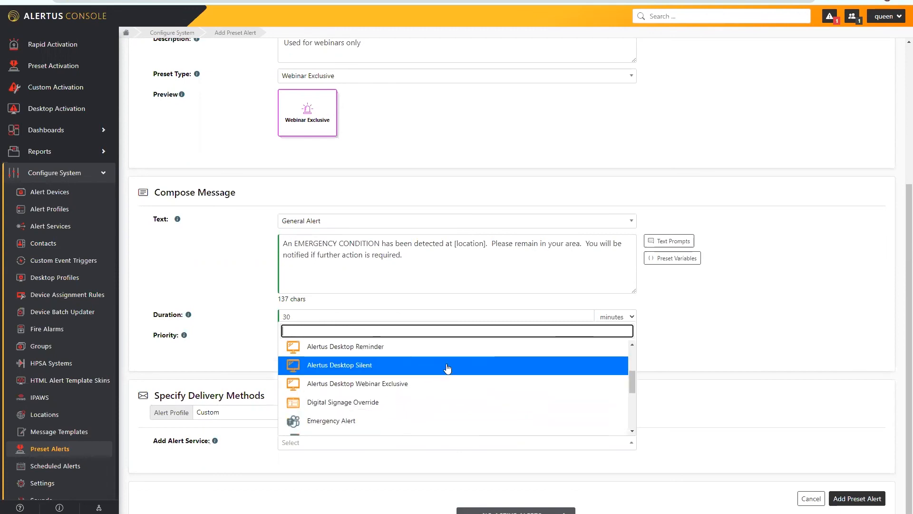
pyautogui.click(368, 389)
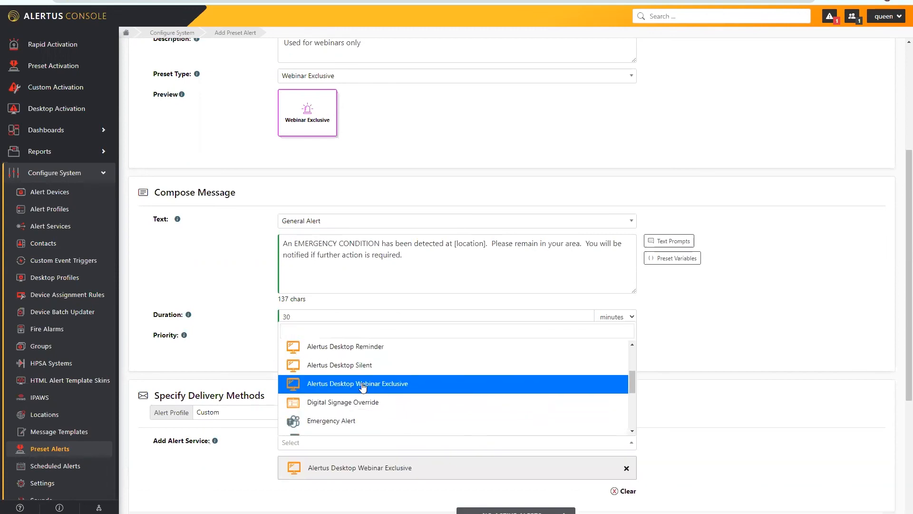
pyautogui.click(741, 405)
pyautogui.scroll(-4, 741, 405)
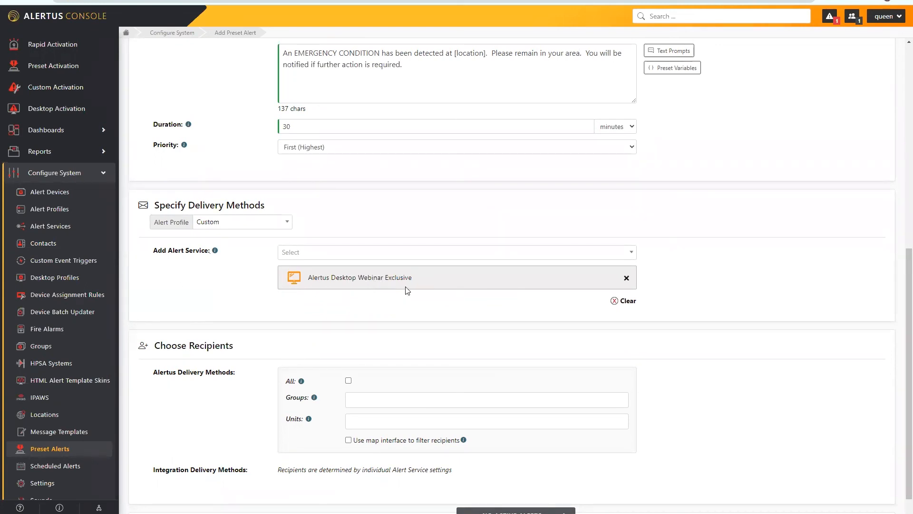
pyautogui.scroll(-1, 222, 377)
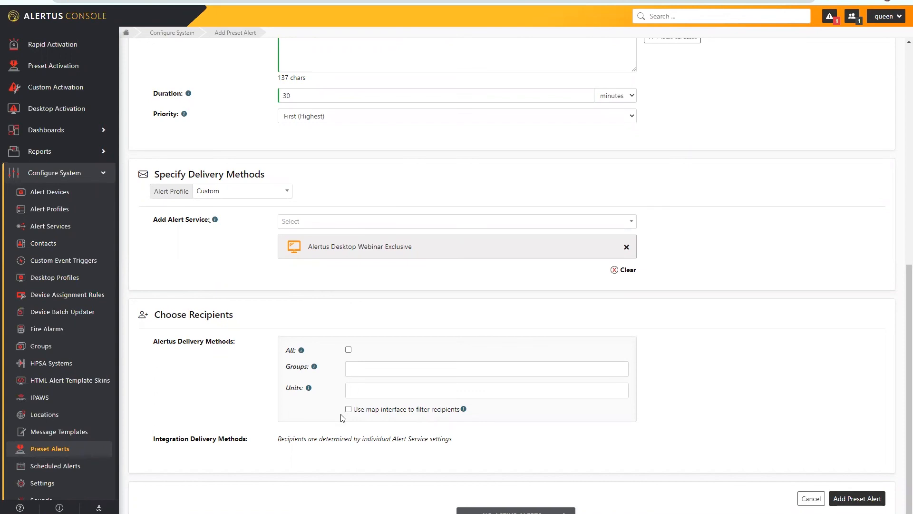
# Step: Try out the recipient options: all recipients, the Webinar Exclusive and Staff groups, and the unit list, leaving none selected
pyautogui.click(348, 350)
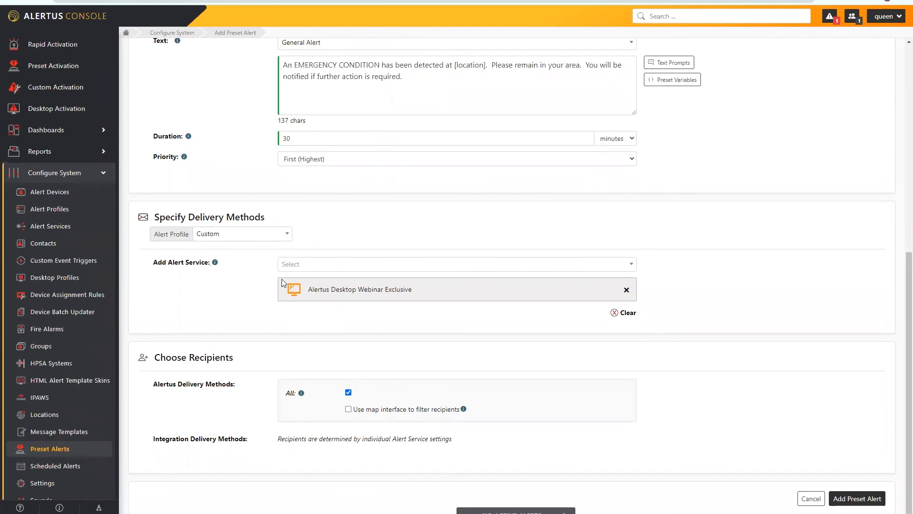
pyautogui.click(349, 393)
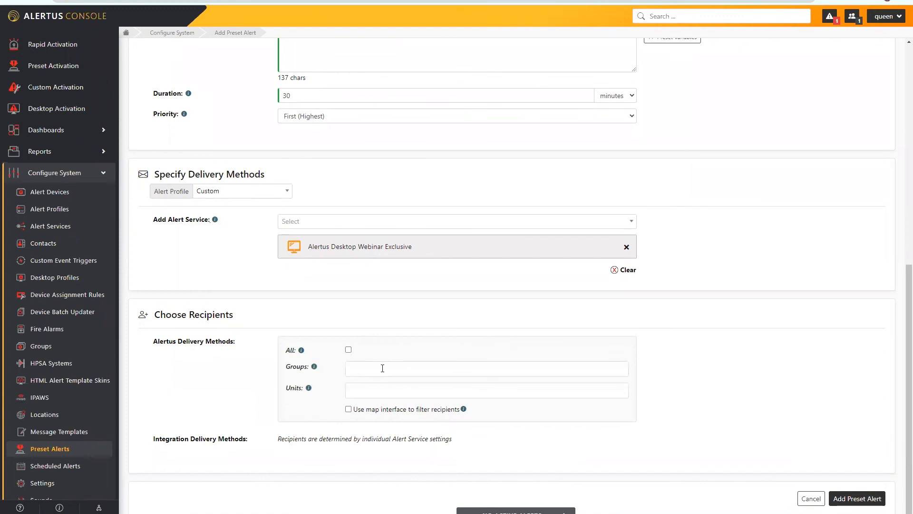
pyautogui.click(382, 368)
pyautogui.scroll(-2, 392, 394)
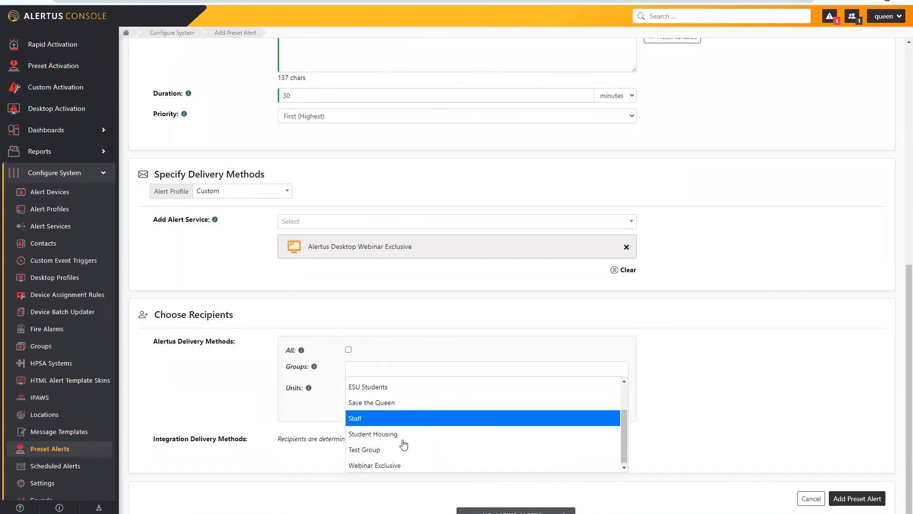
pyautogui.click(376, 465)
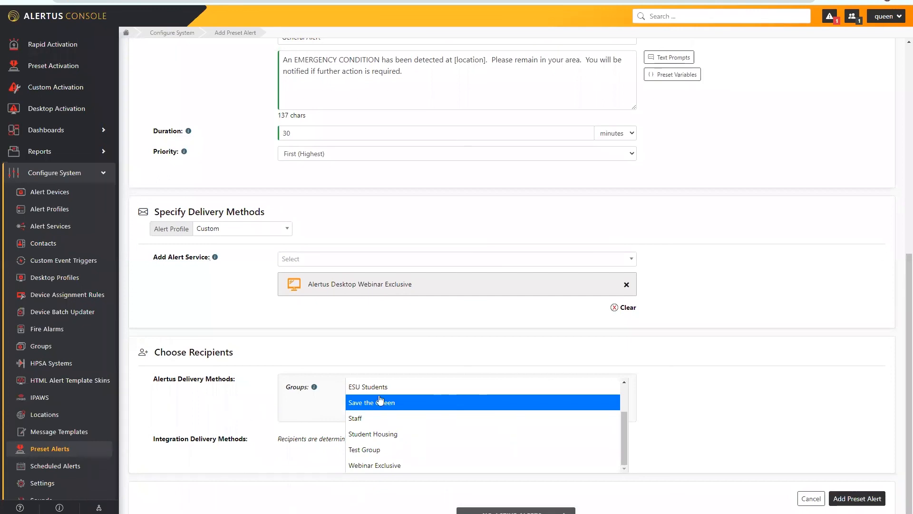
pyautogui.click(365, 418)
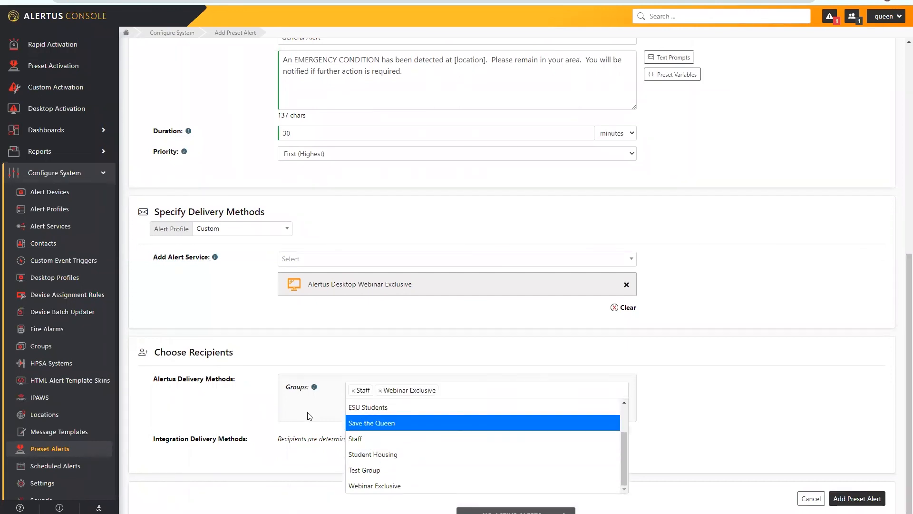
pyautogui.click(353, 391)
pyautogui.click(354, 390)
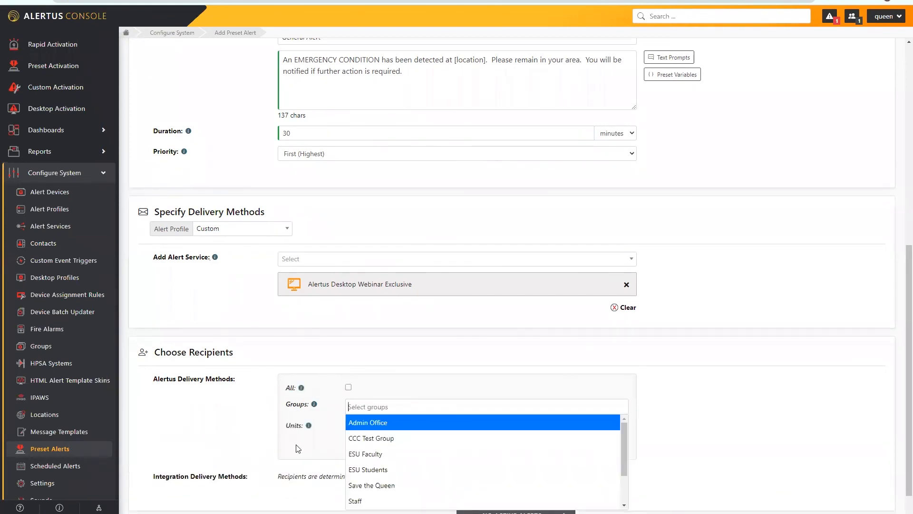
pyautogui.click(296, 443)
pyautogui.click(372, 431)
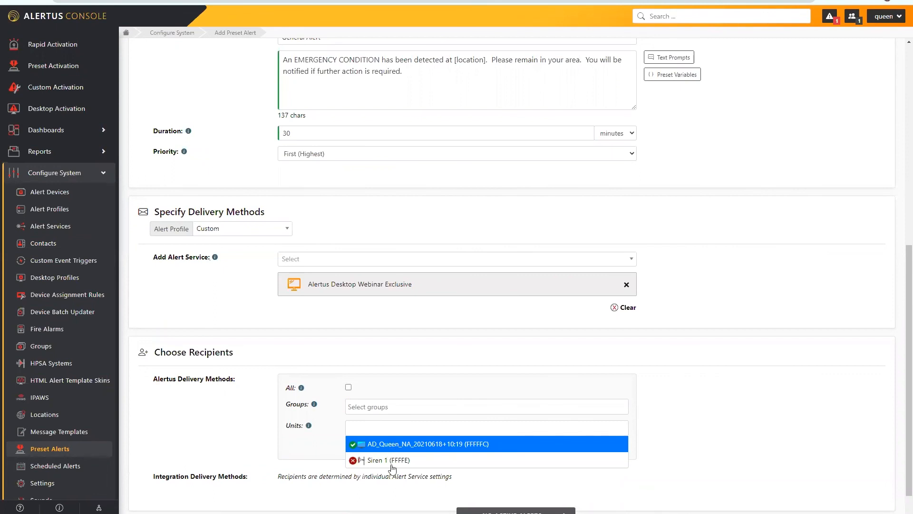
# Step: Choose the Webinar Exclusive group as the alert's recipients
pyautogui.click(374, 407)
pyautogui.scroll(-2, 394, 489)
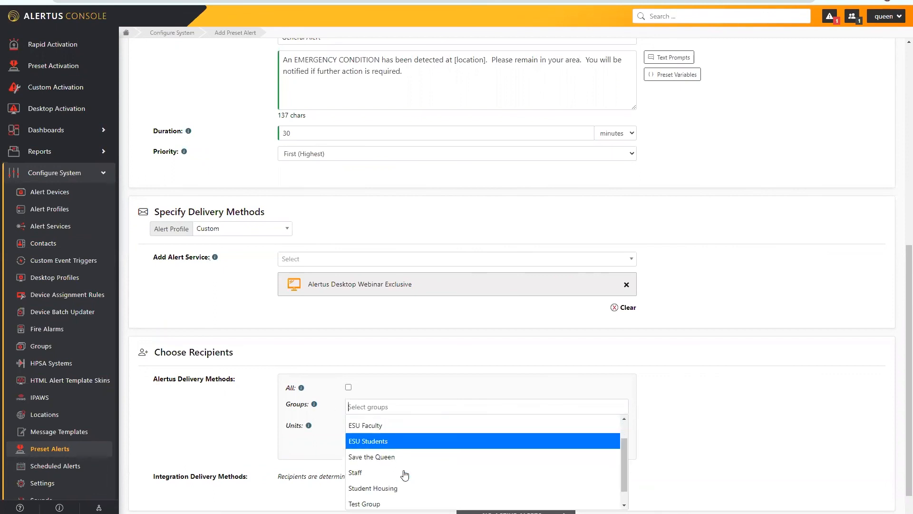
pyautogui.click(394, 502)
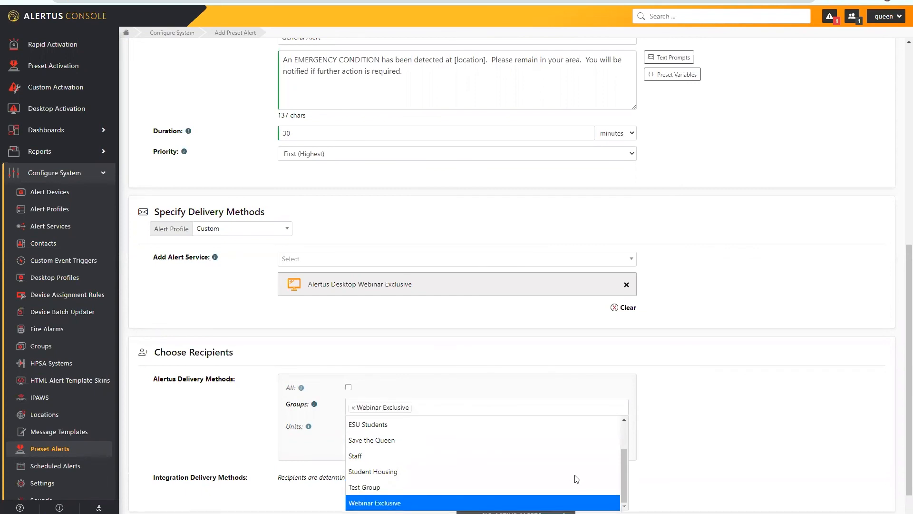
pyautogui.click(753, 401)
# Step: Review the completed form from the preset details to the recipients, and add the preset alert
pyautogui.scroll(8, 694, 433)
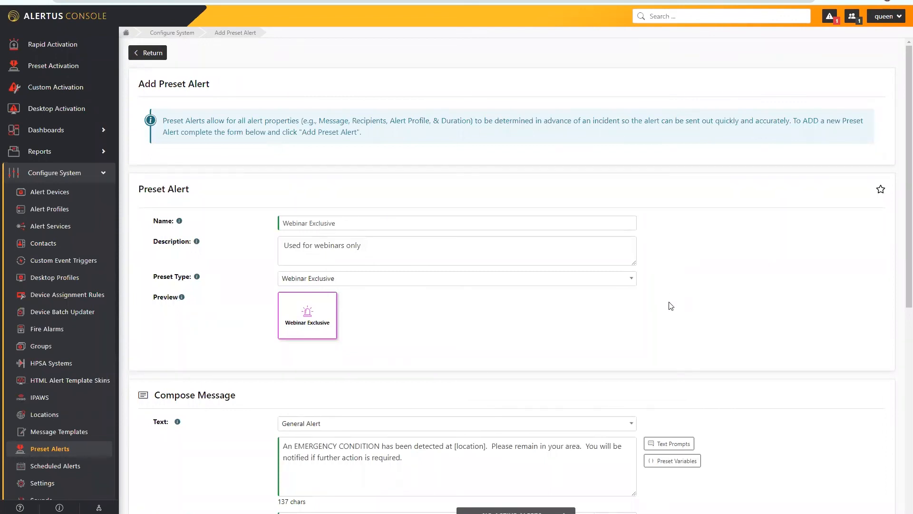
pyautogui.scroll(-3, 644, 356)
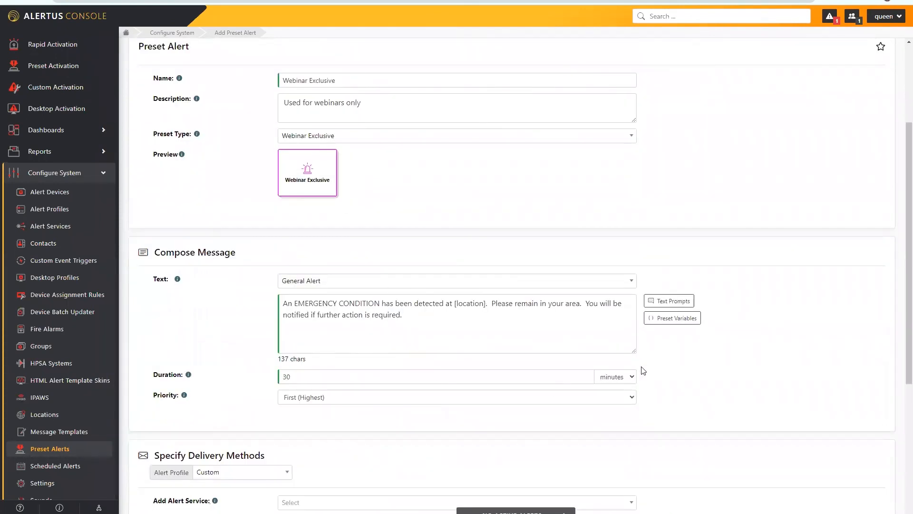
pyautogui.scroll(-4, 709, 395)
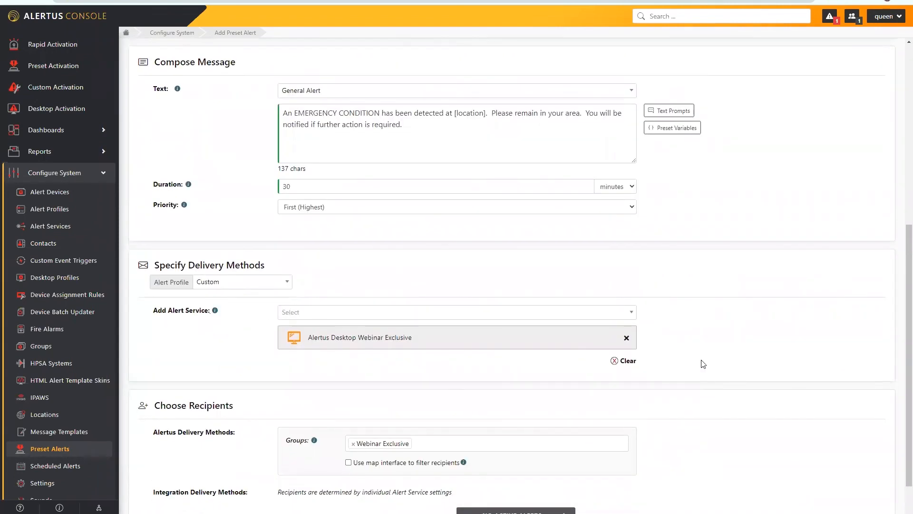
pyautogui.scroll(-1, 709, 364)
pyautogui.scroll(-1, 709, 365)
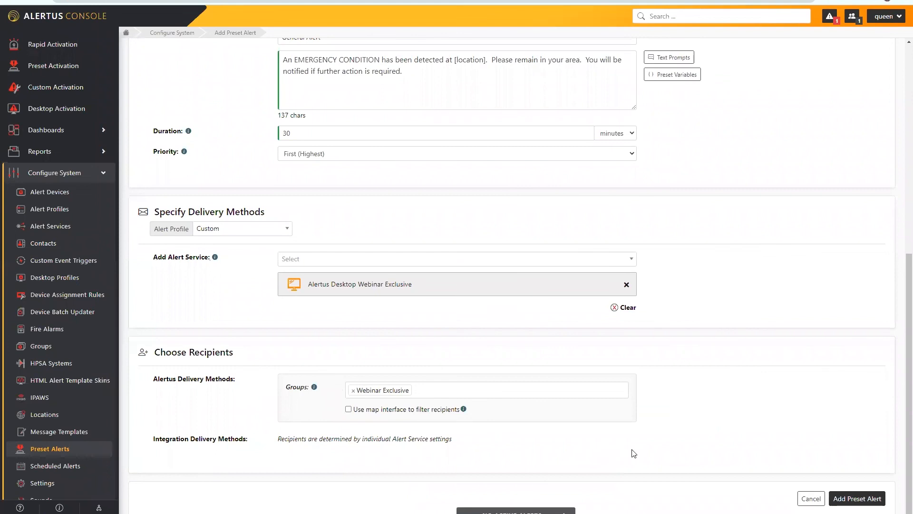
pyautogui.click(864, 500)
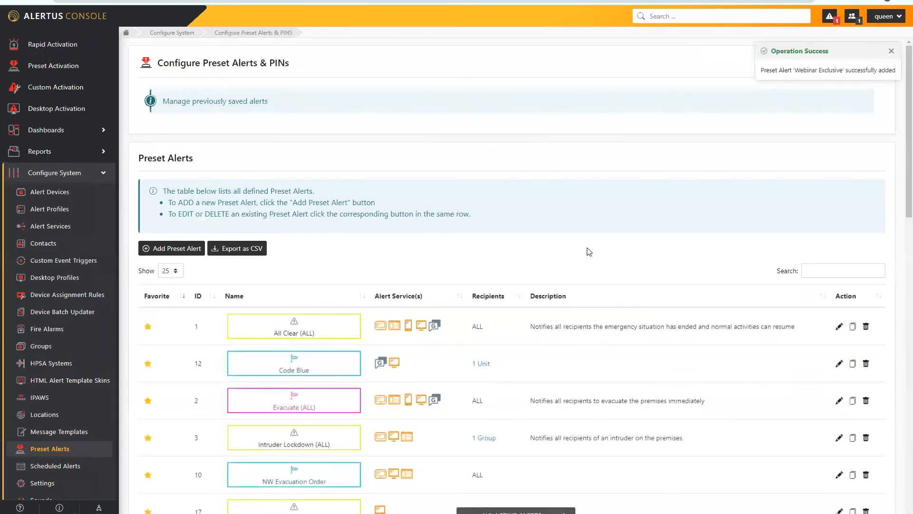
# Step: Mark the Webinar Exclusive preset alert as a favorite in the preset alerts table
pyautogui.scroll(-10, 291, 345)
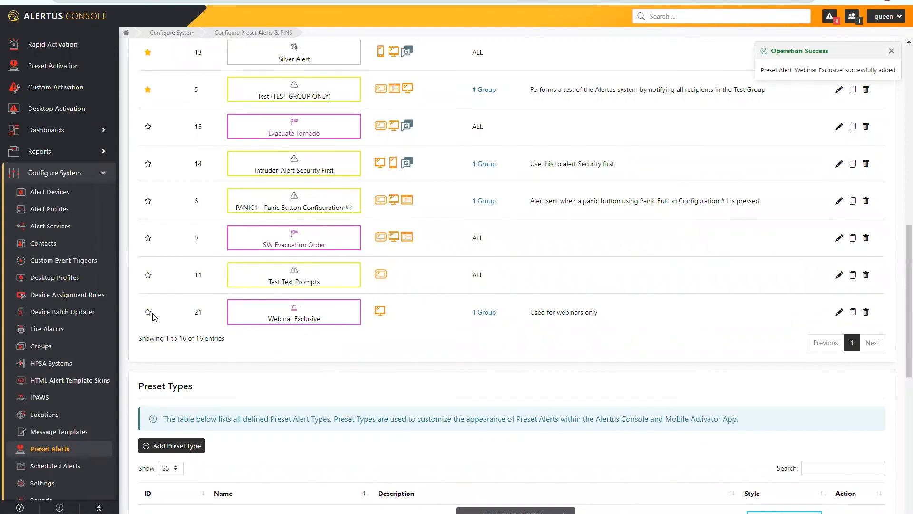
pyautogui.scroll(8, 154, 157)
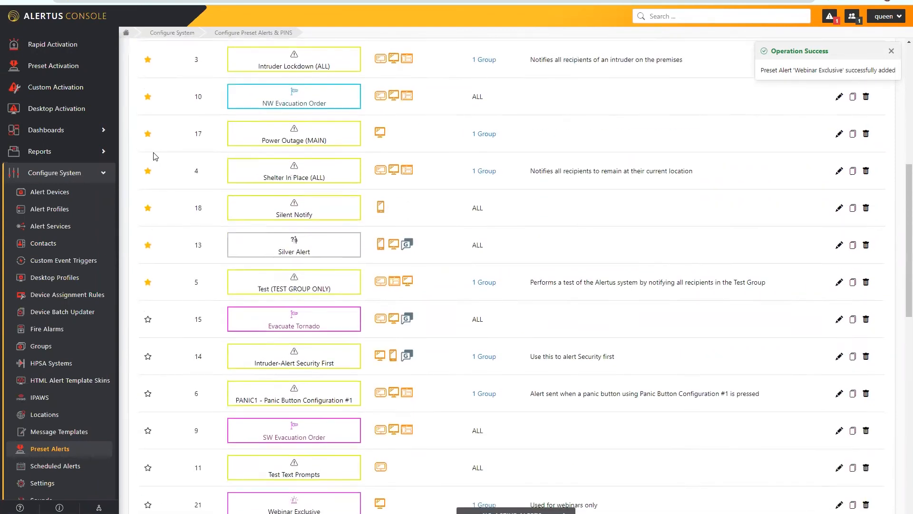
pyautogui.scroll(1, 153, 157)
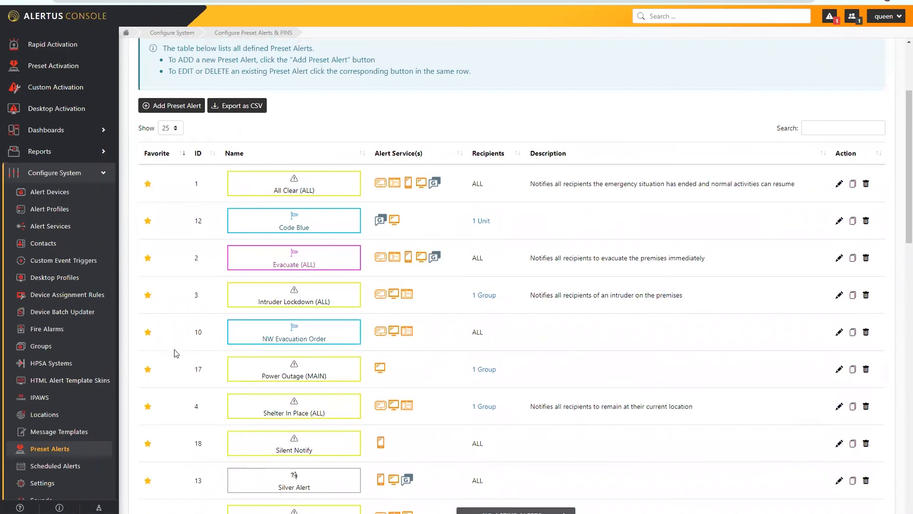
pyautogui.scroll(-2, 176, 353)
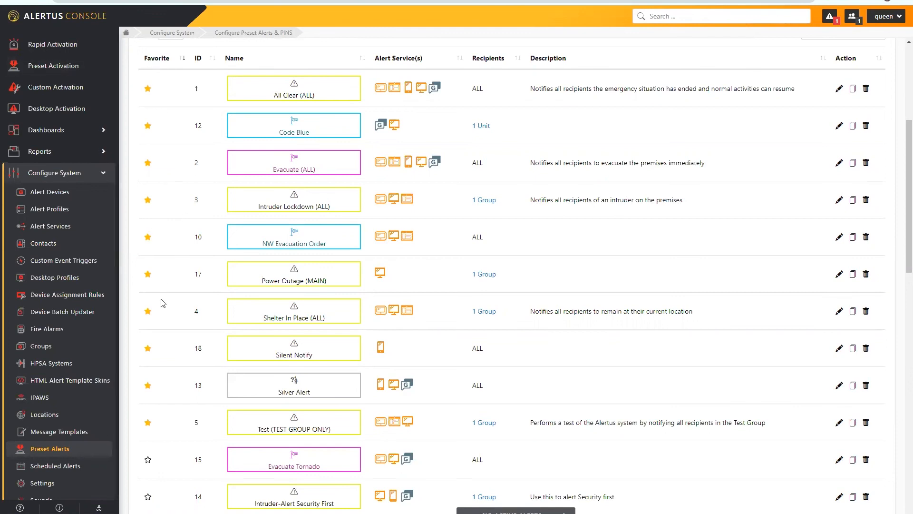
pyautogui.scroll(-10, 162, 303)
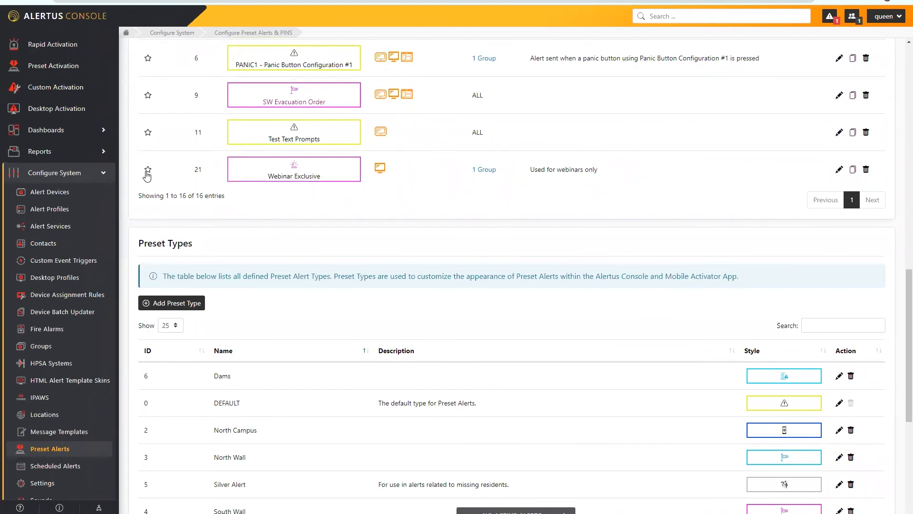
pyautogui.click(147, 172)
pyautogui.scroll(15, 460, 398)
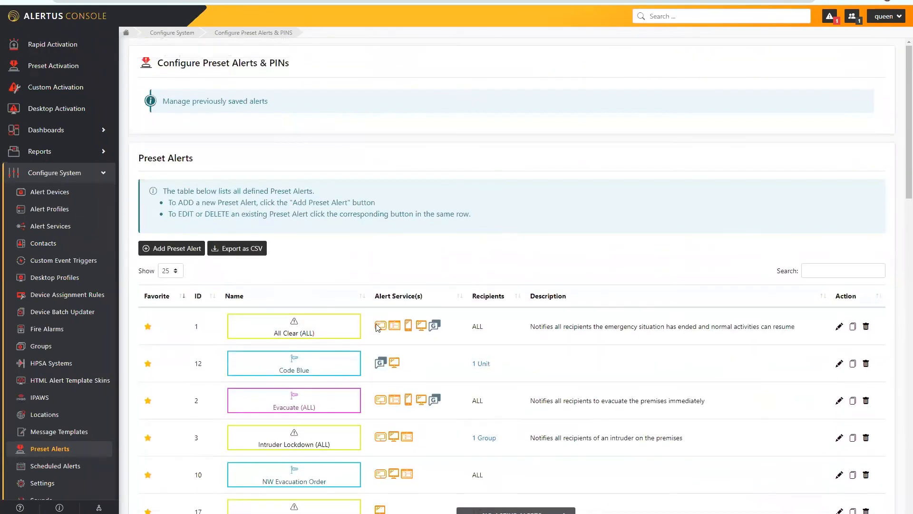
# Step: Activate the Webinar Exclusive preset alert with "building 1" as its location prompt value, and send it
pyautogui.click(52, 72)
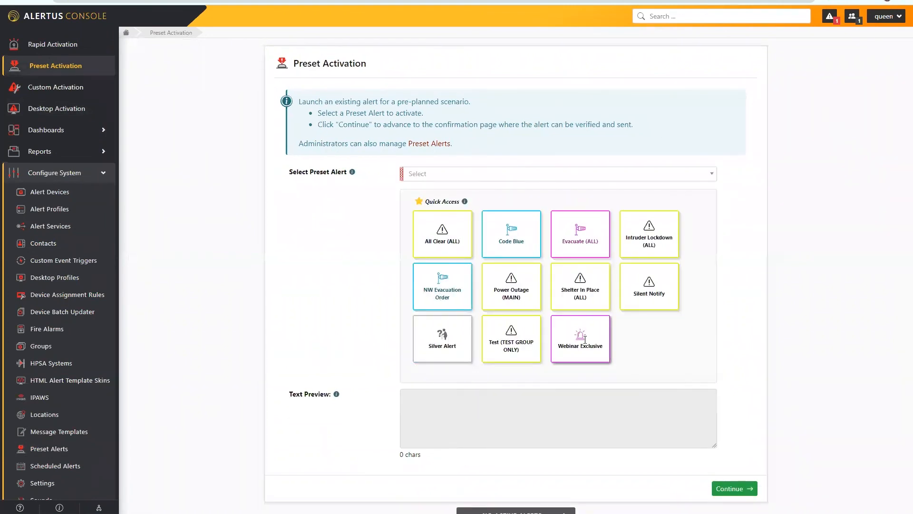
pyautogui.click(583, 338)
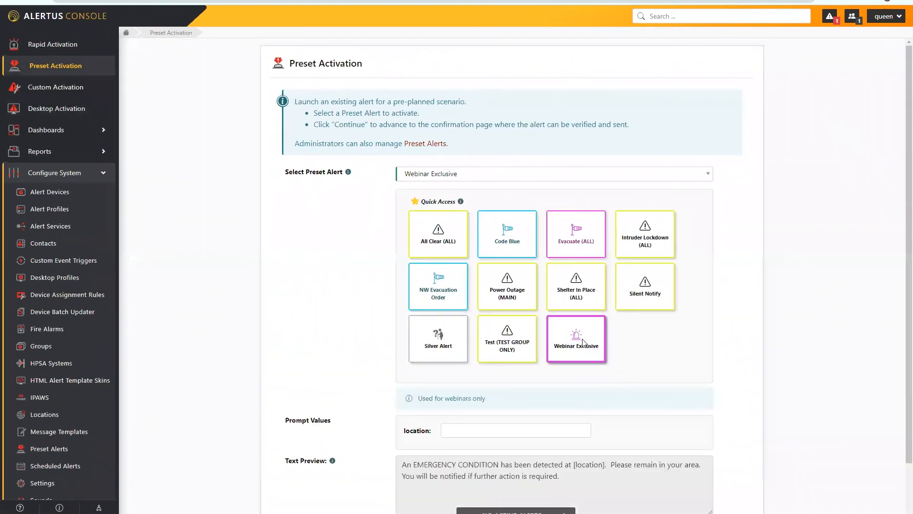
pyautogui.scroll(-2, 683, 459)
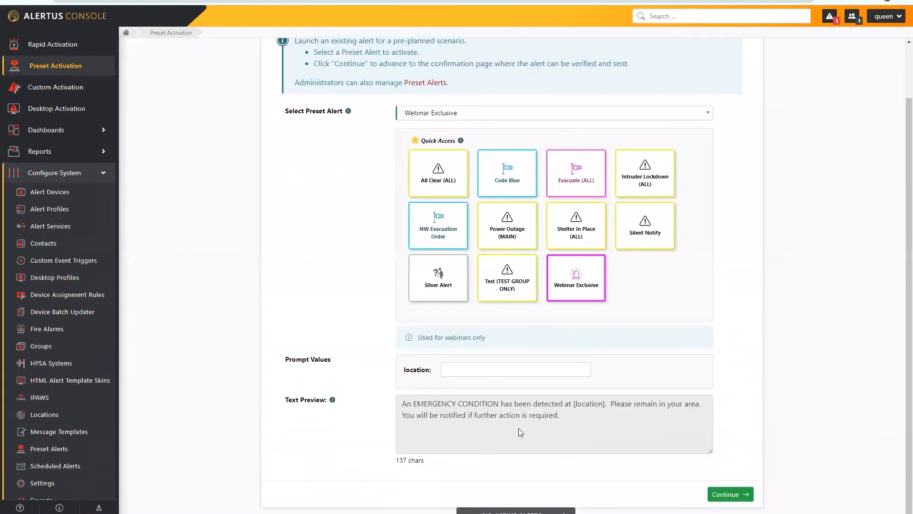
pyautogui.click(483, 370)
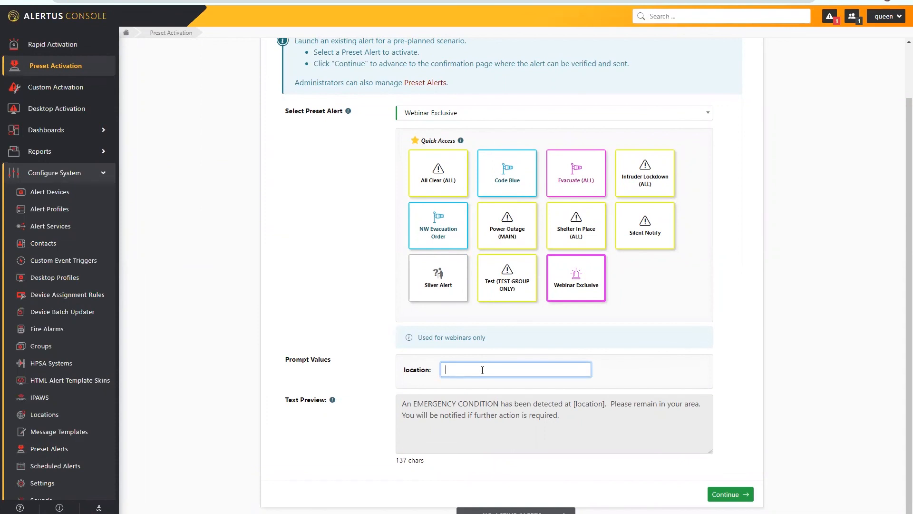
pyautogui.write('building 1')
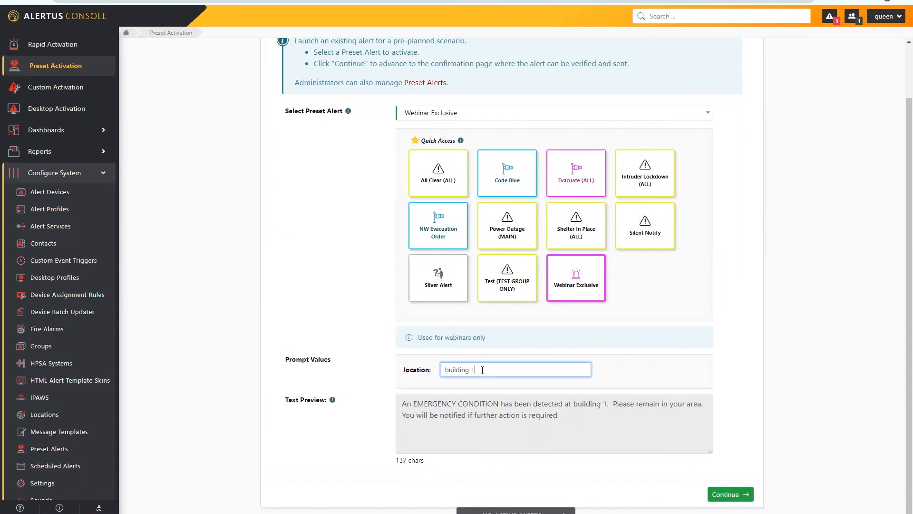
pyautogui.click(727, 494)
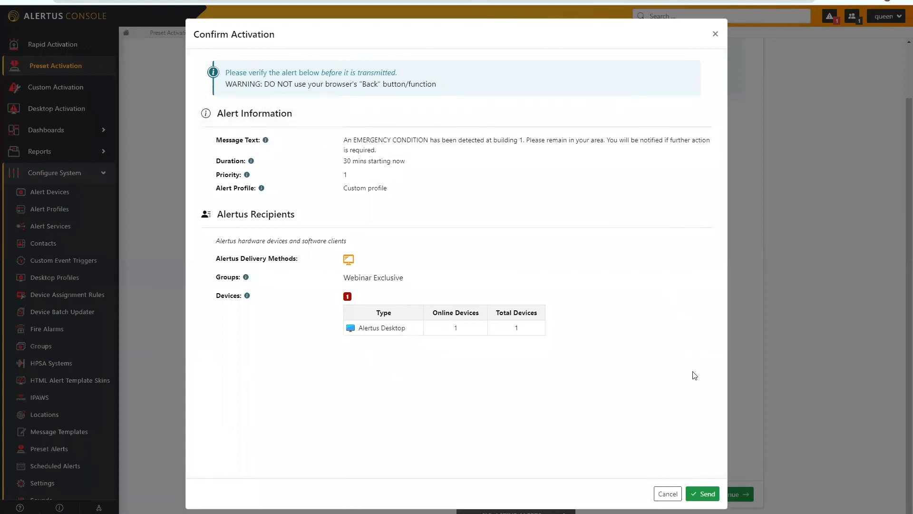
pyautogui.click(707, 495)
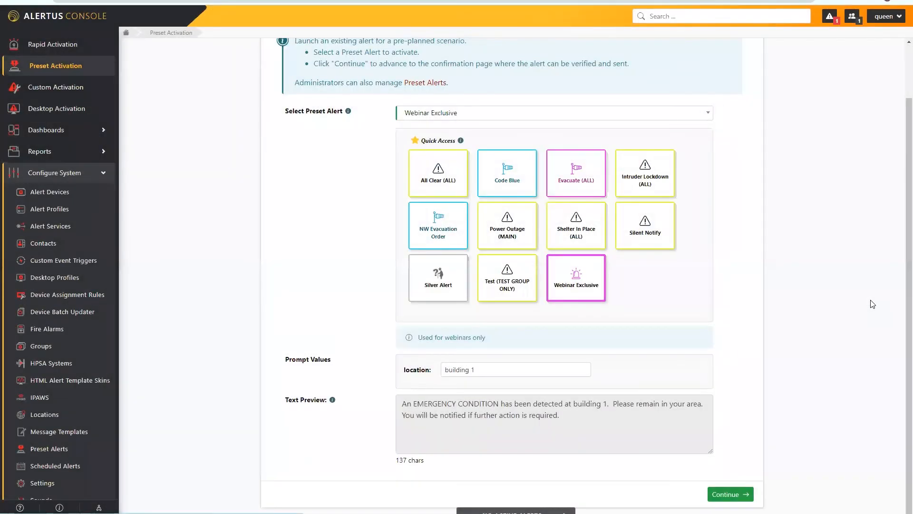